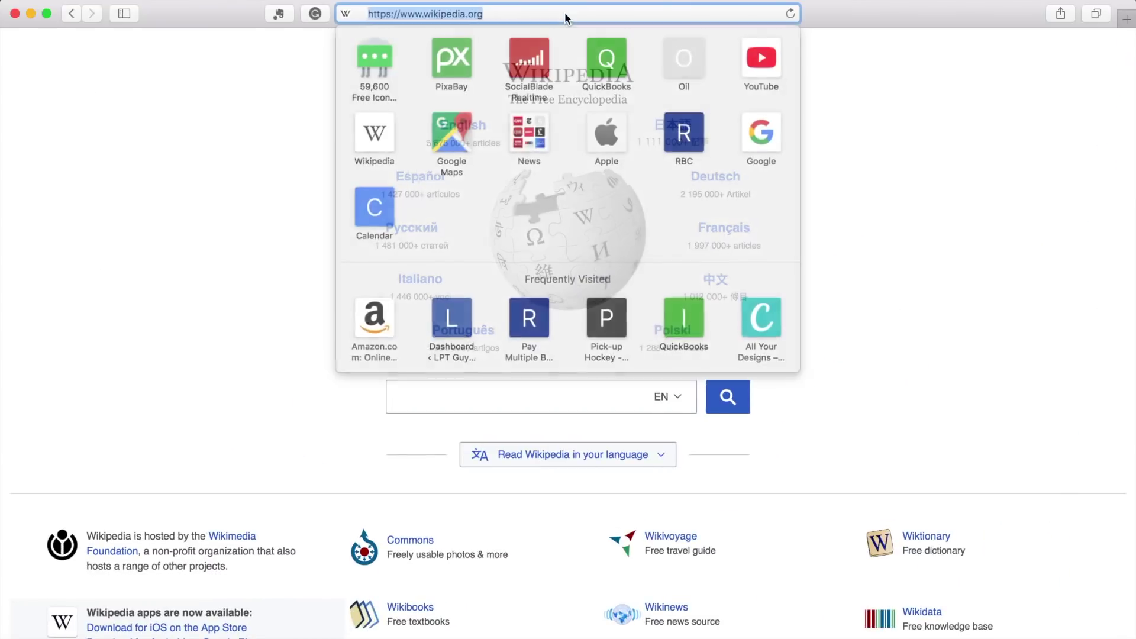
text(www.lptguy.com/resources)
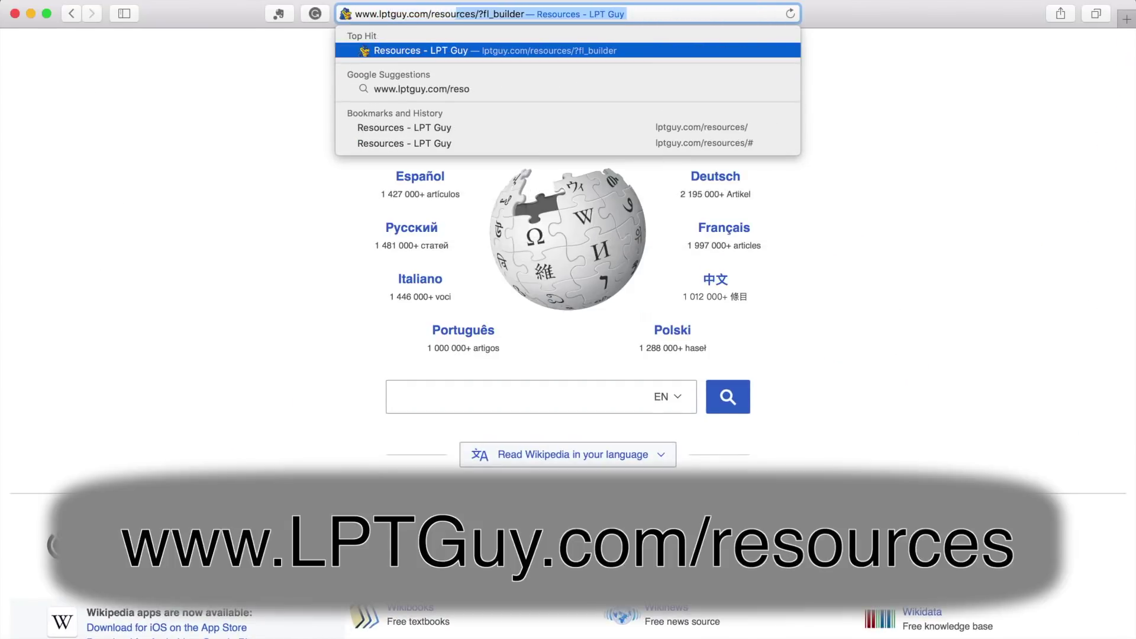
text(/)
key(Return)
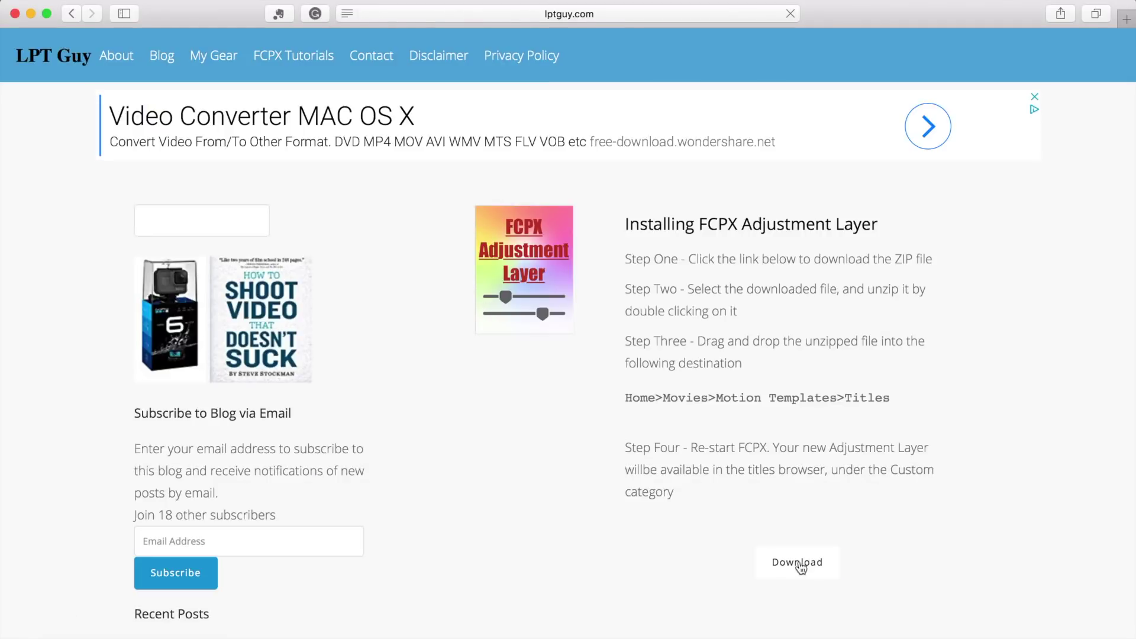
click(801, 563)
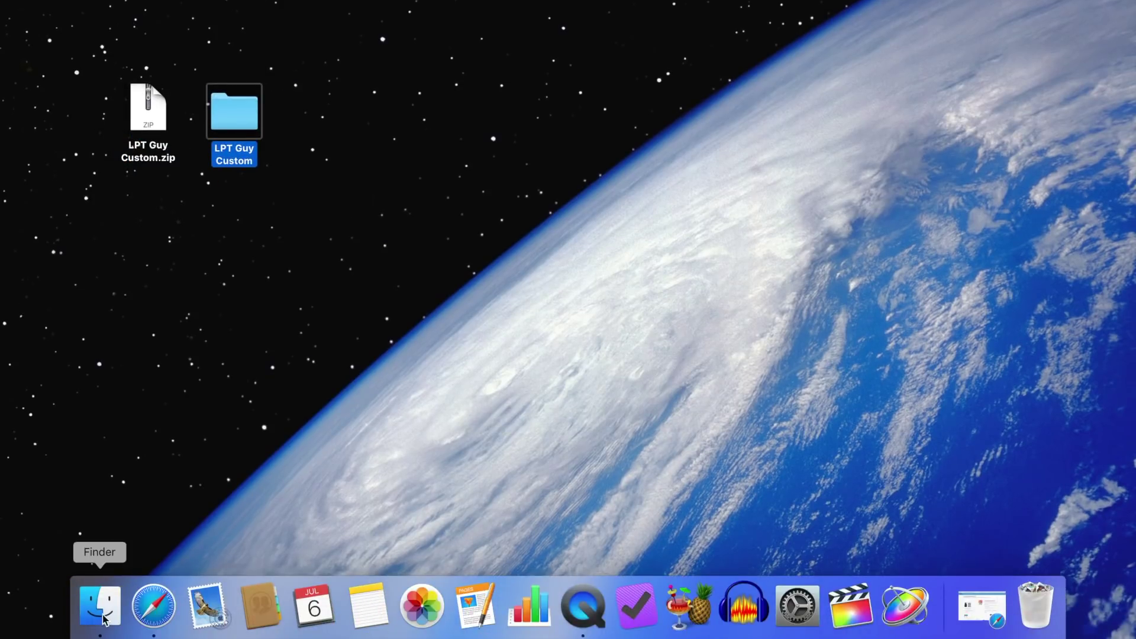
Step: Move the LPT Guy Custom folder into Home > Movies > Motion Templates > Titles, then close Finder
click(103, 615)
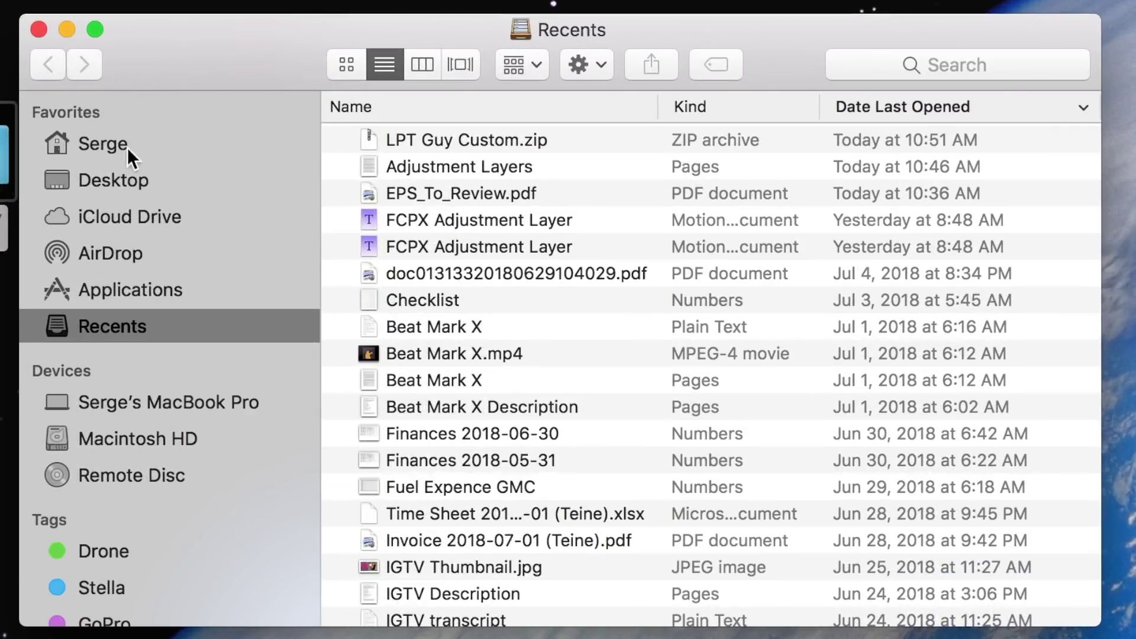
click(111, 145)
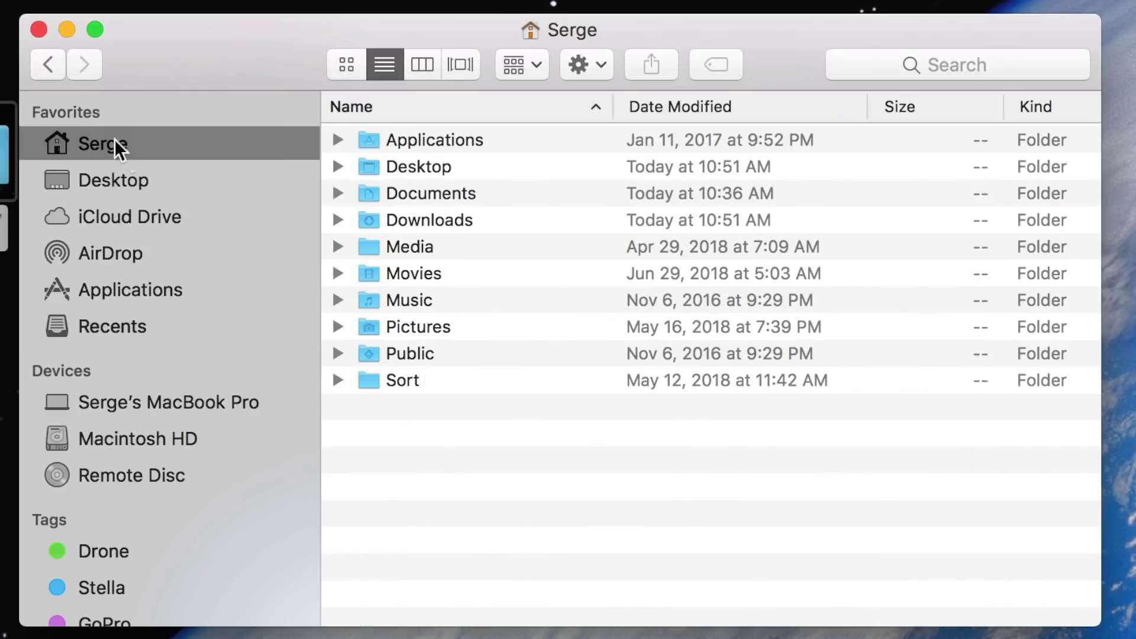
double_click(420, 271)
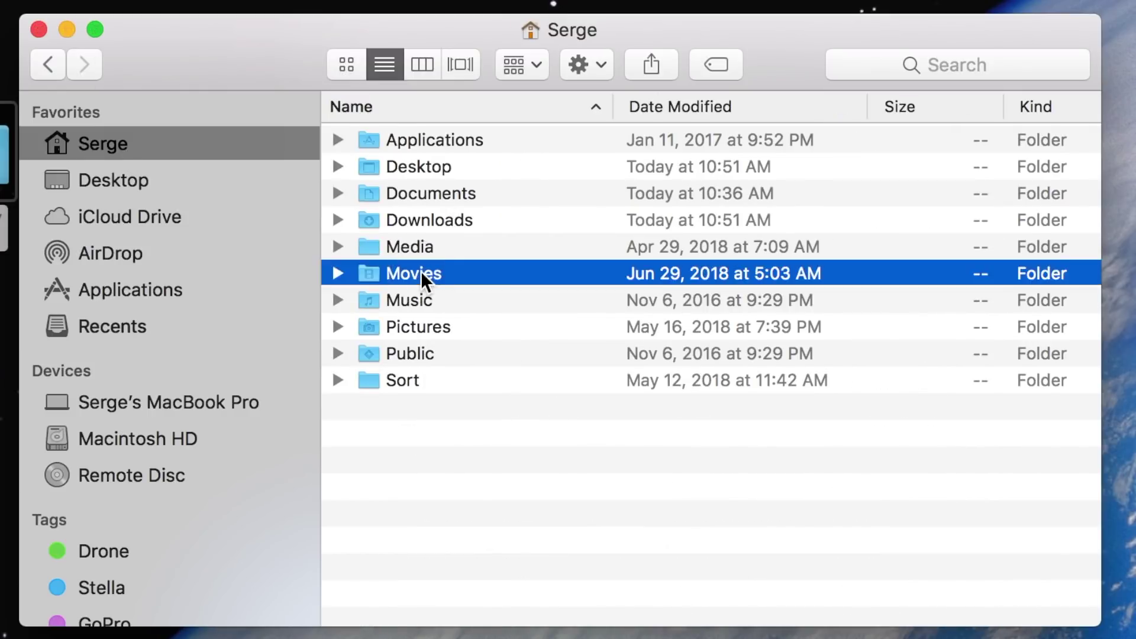
click(422, 240)
double_click(423, 240)
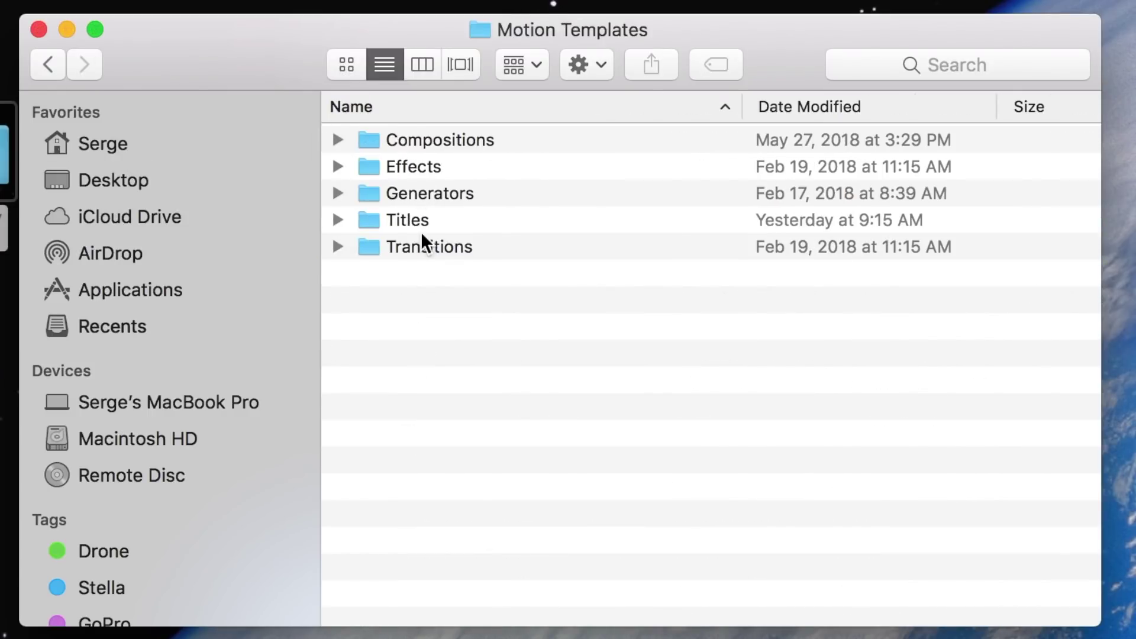
double_click(422, 223)
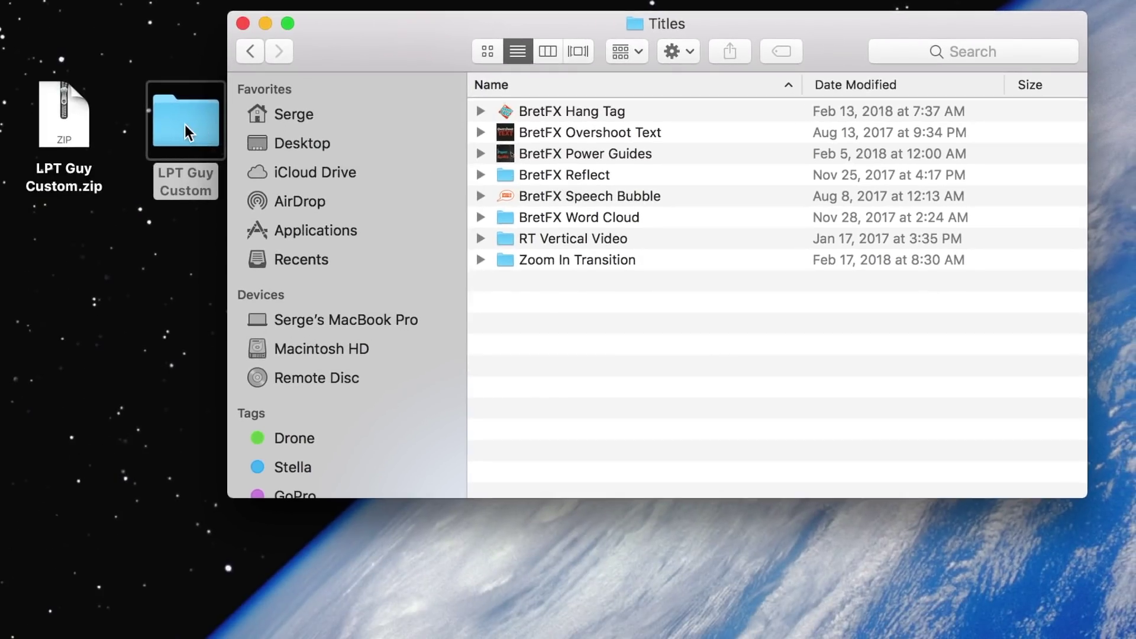
mouse_move(186, 131)
mouse_down()
mouse_move(585, 333)
mouse_move(574, 328)
mouse_up()
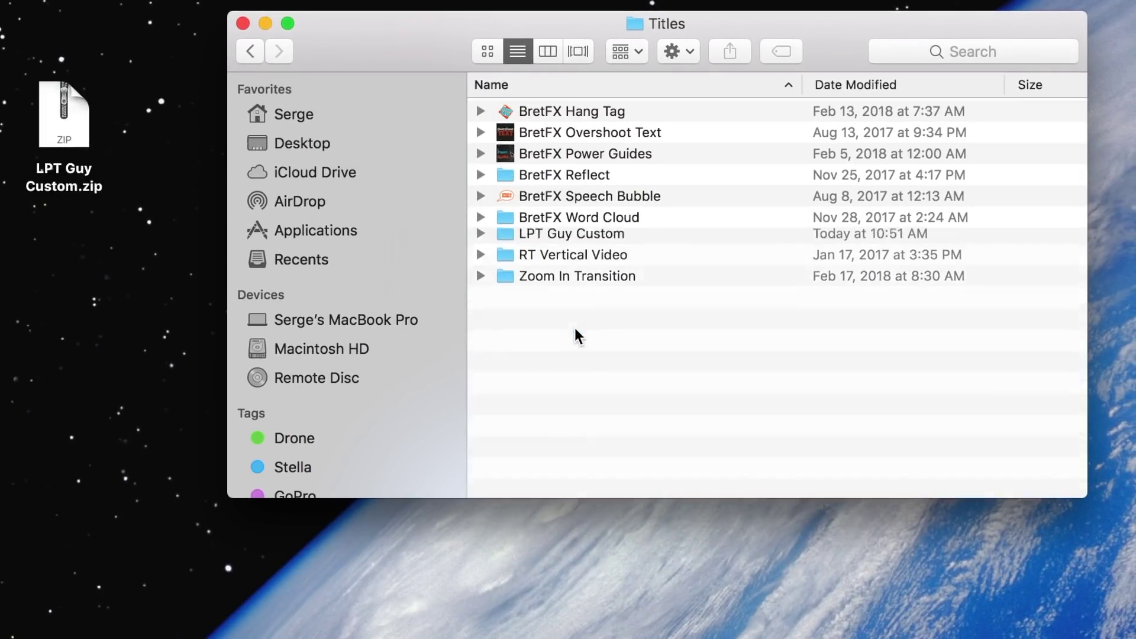
click(241, 24)
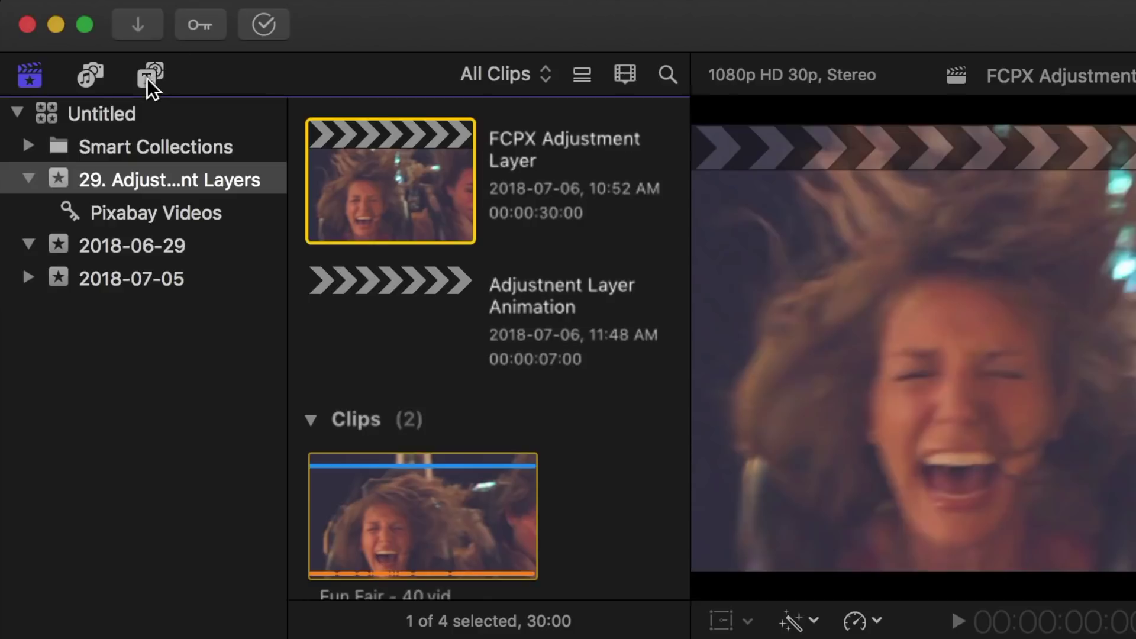
Step: Show the LPT Guy Custom category under Titles in the Titles and Generators sidebar
click(147, 79)
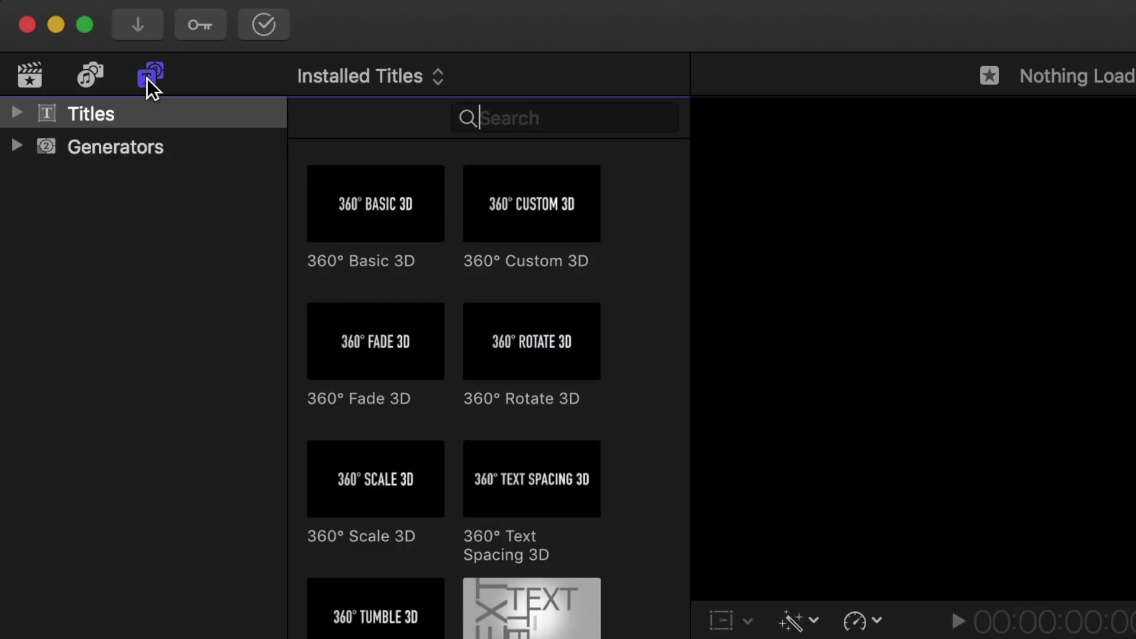
click(16, 113)
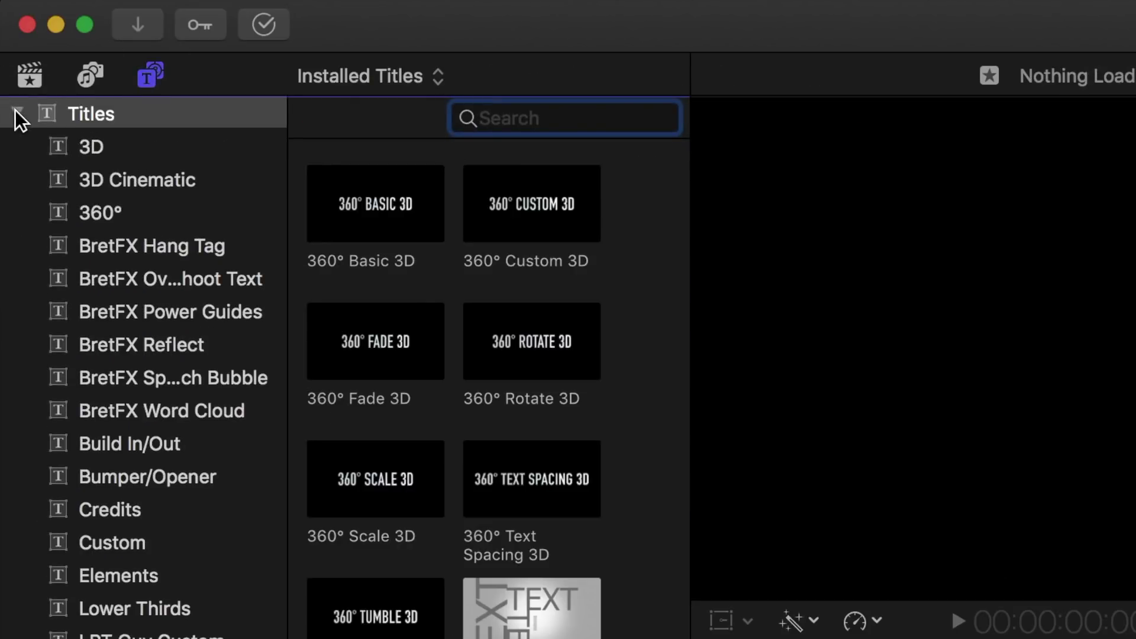
scroll(155, 305, down, 2)
click(116, 574)
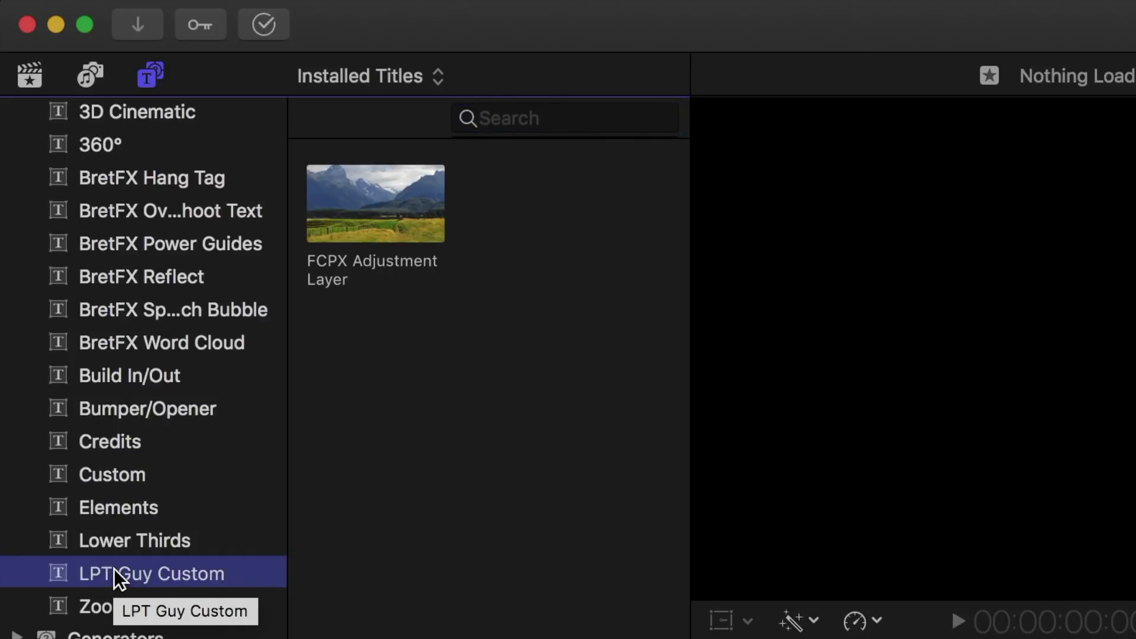
Step: Connect the FCPX Adjustment Layer above the storyline start and lengthen it to about 3:27
click(393, 220)
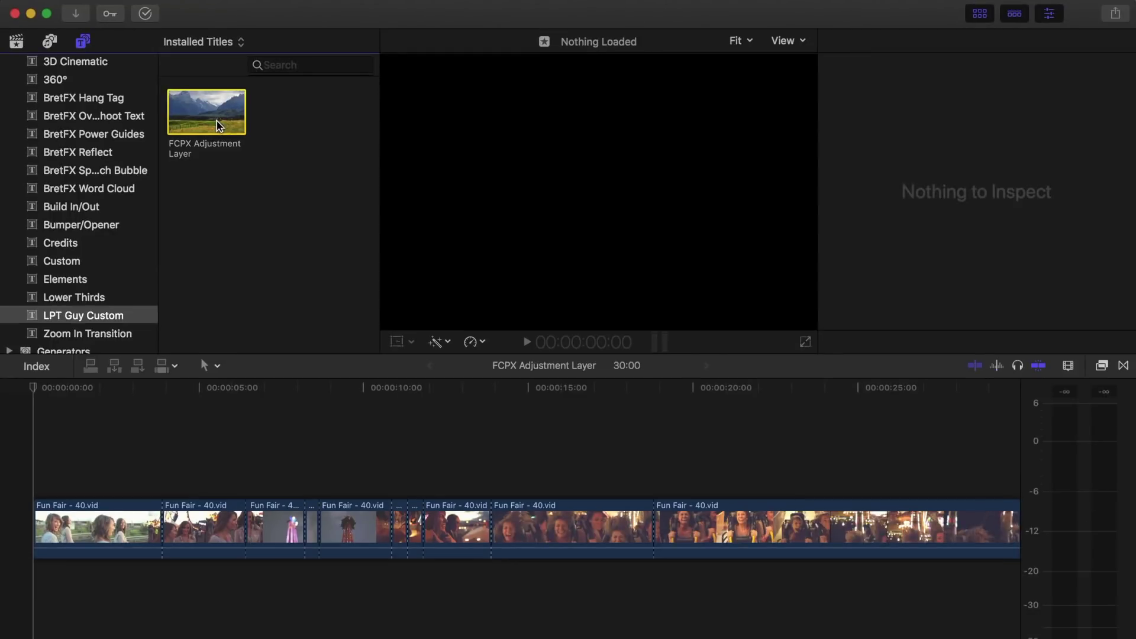
key(q)
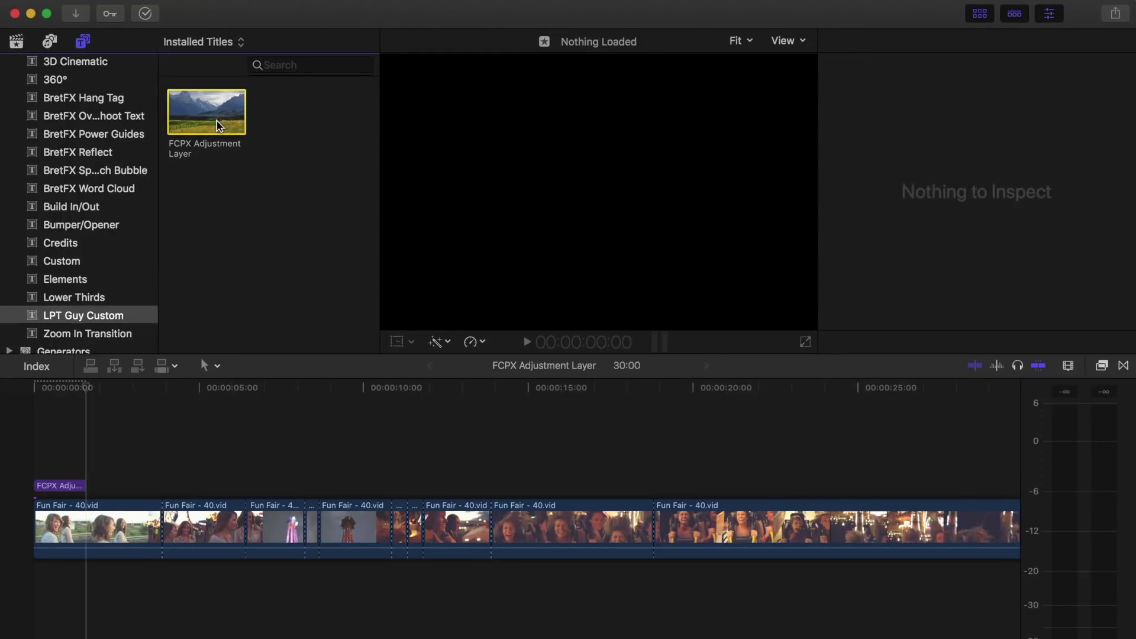
key(super+equal)
drag(137, 486, 296, 488)
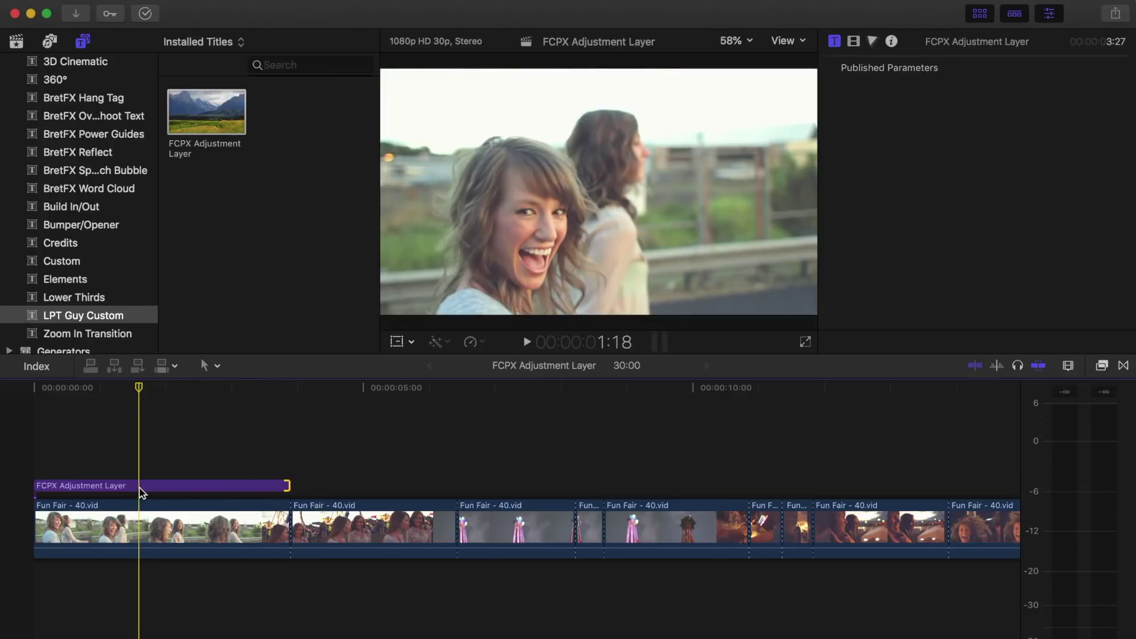
Step: Show the adjustment layer's colour wheels in the Color inspector, with the browser hidden
click(140, 487)
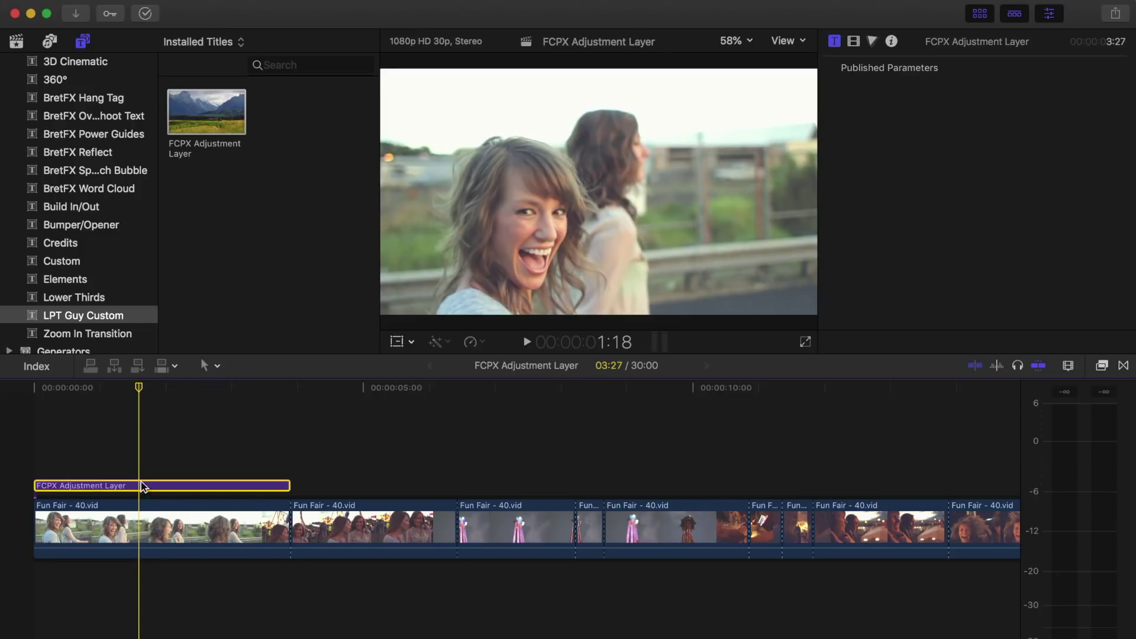
click(874, 42)
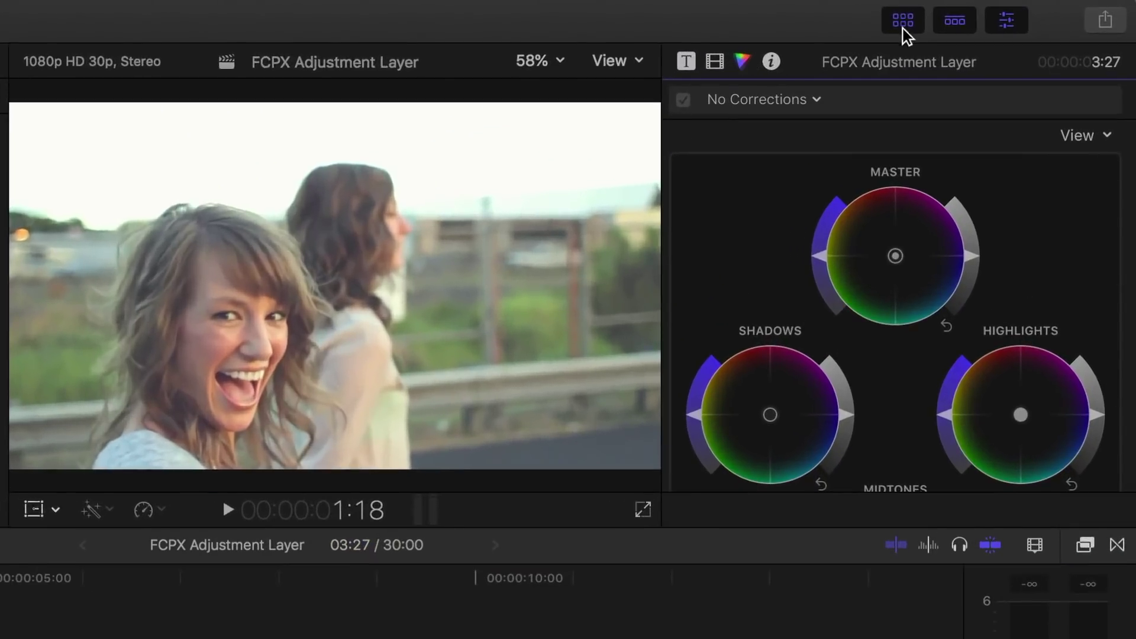
click(980, 13)
scroll(1029, 177, down, 3)
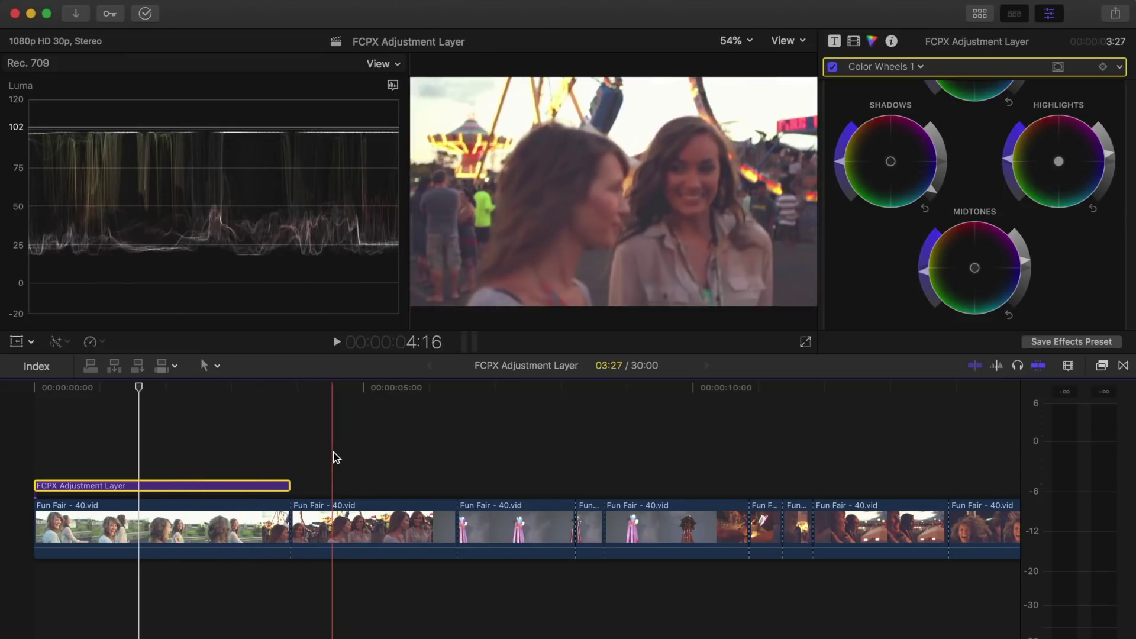
Step: Extend the adjustment layer to the project's end and play it back
click(289, 487)
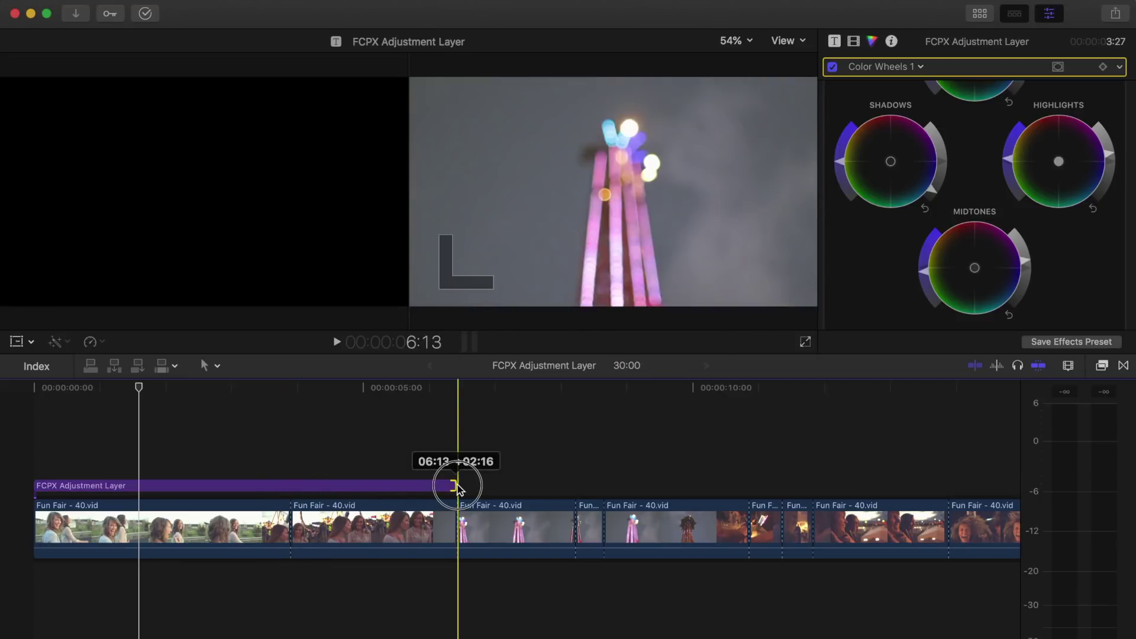
drag(289, 487, 454, 487)
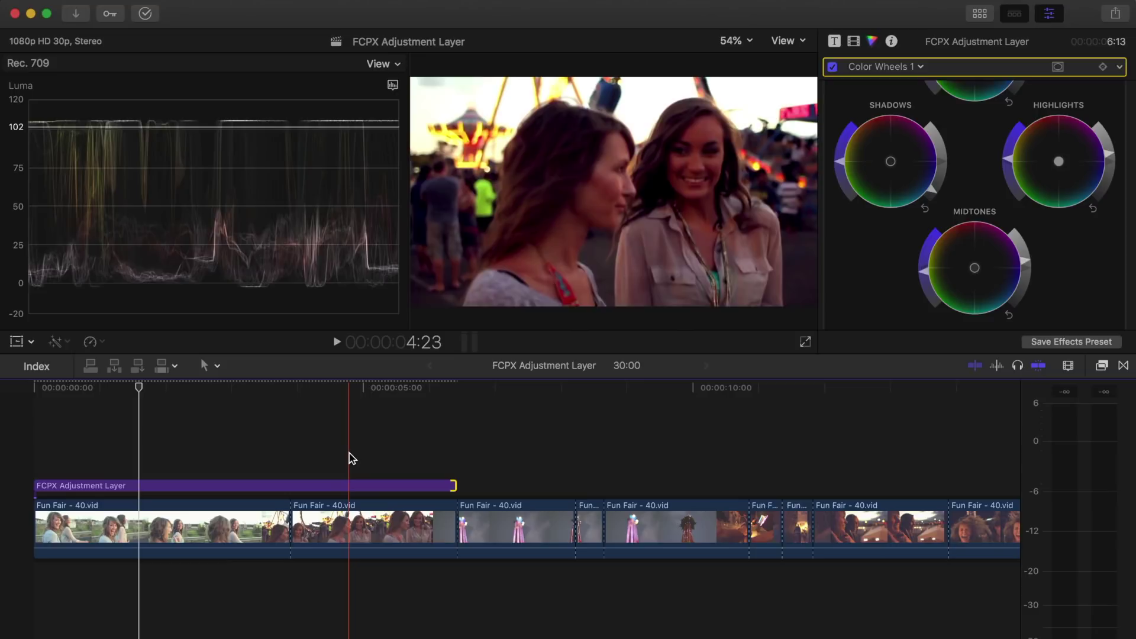
key(shift+z)
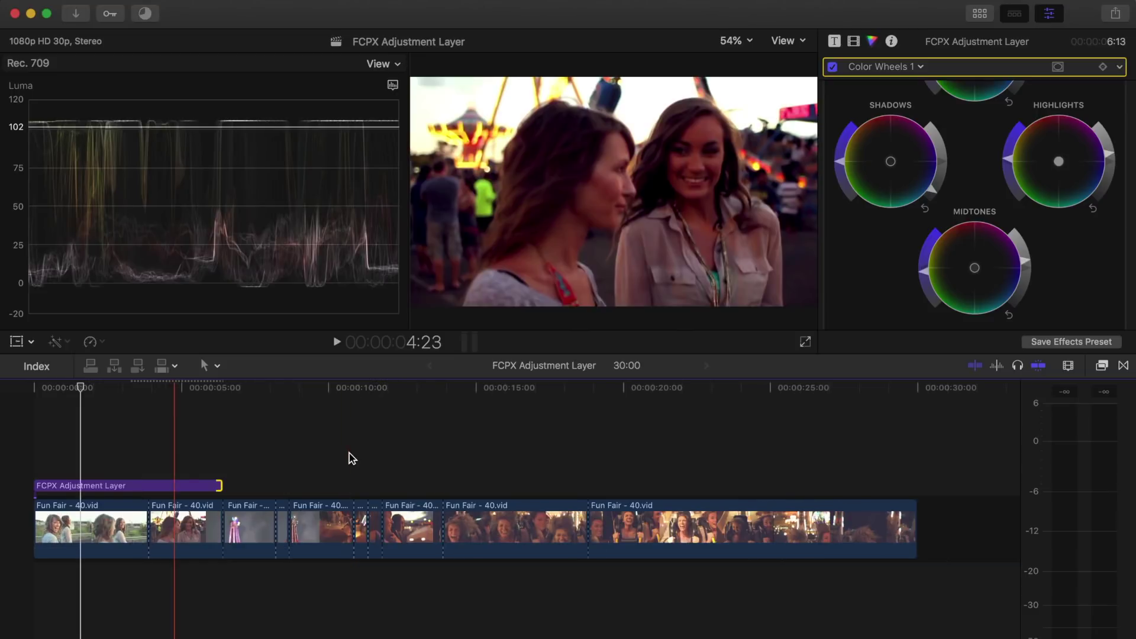
click(218, 487)
drag(219, 487, 914, 484)
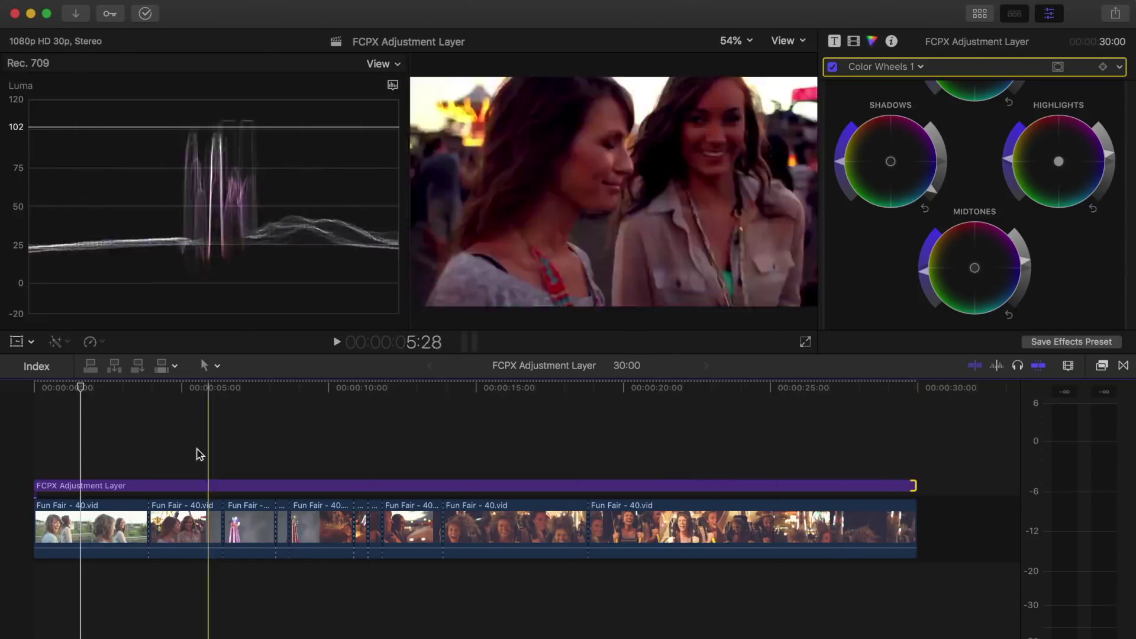
key(space)
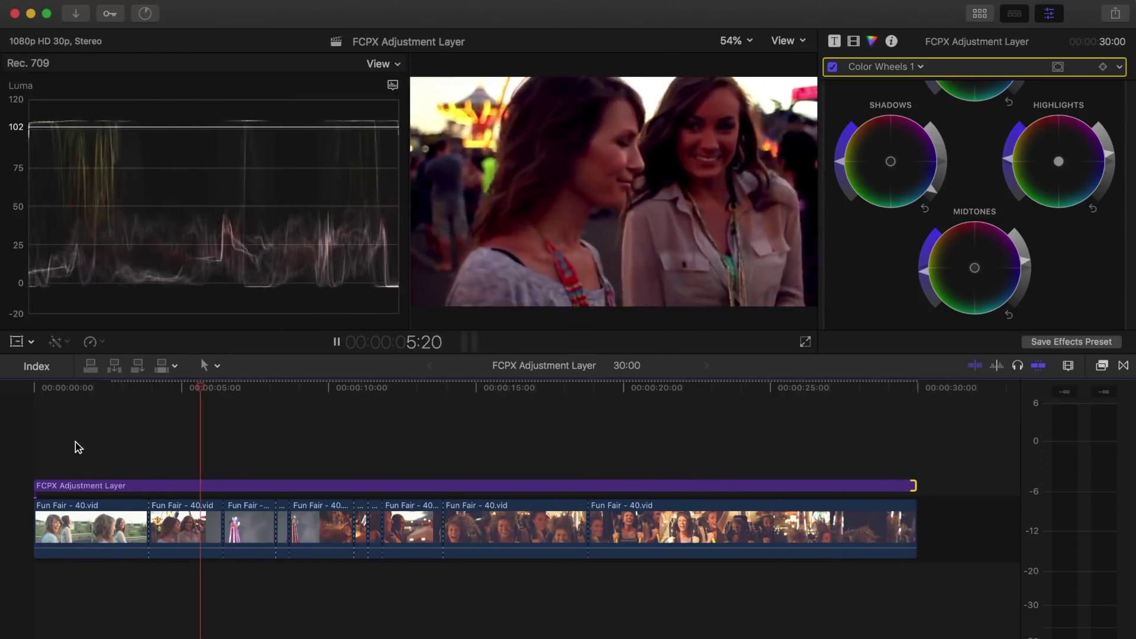
key(space)
Step: Apply Bokeh Random to the adjustment layer and preview it from 2:10
click(101, 451)
click(103, 485)
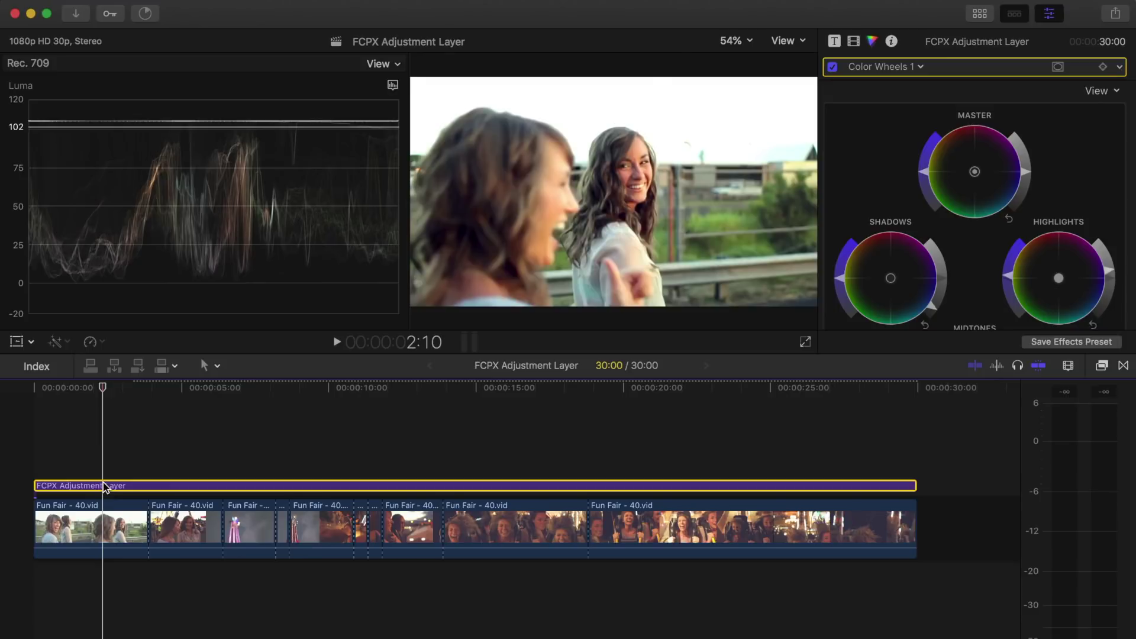
click(1103, 367)
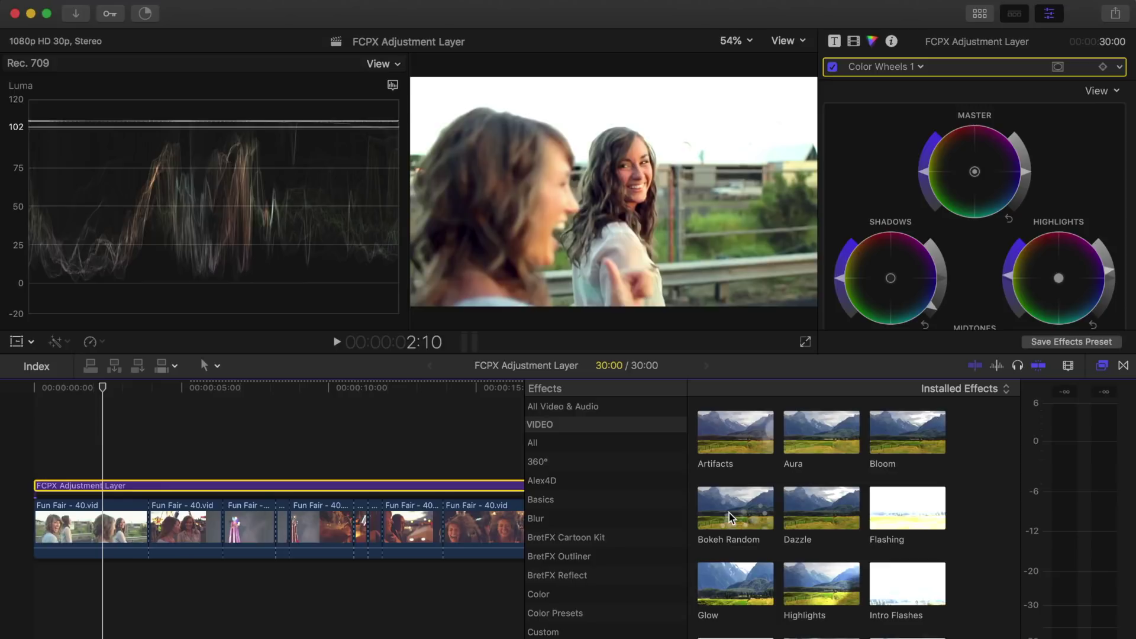
drag(729, 513, 194, 489)
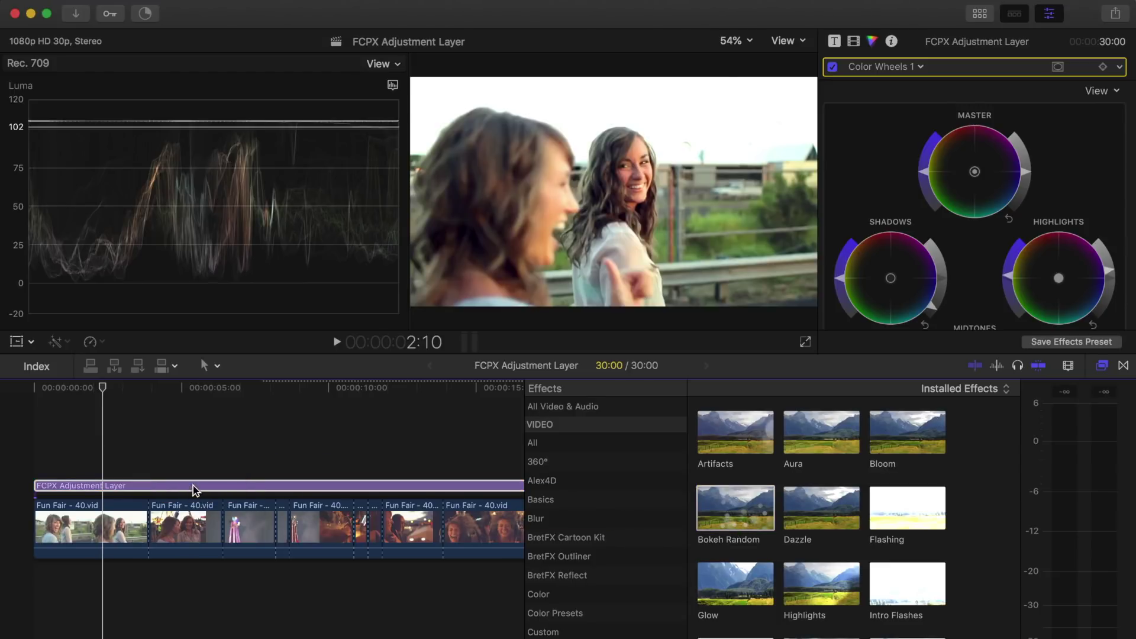
key(space)
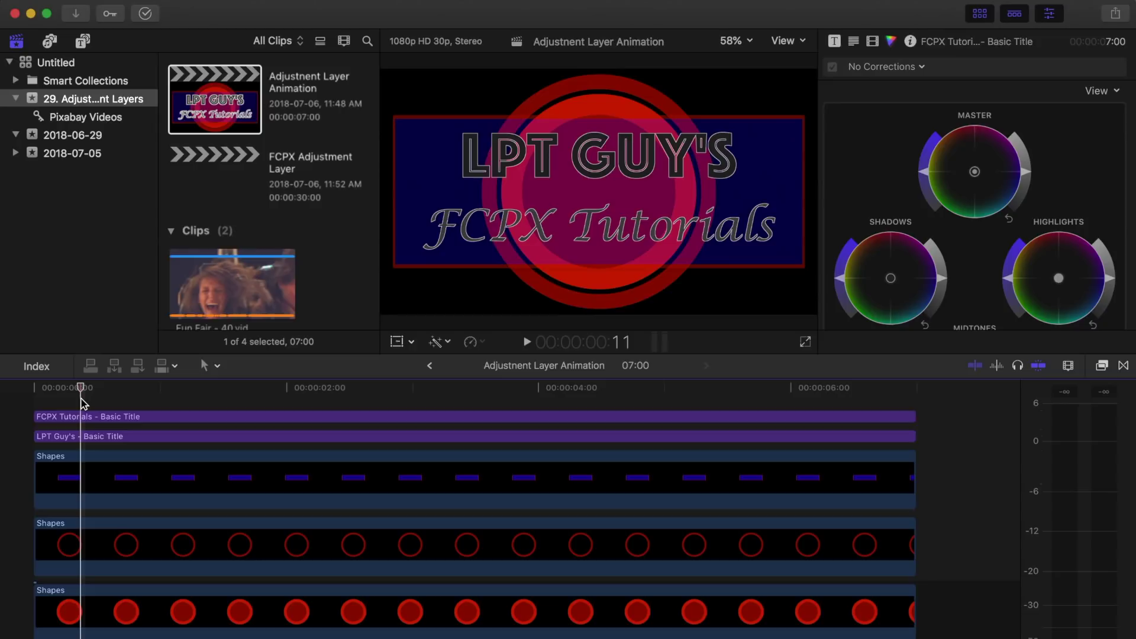
Step: Connect an FCPX Adjustment Layer at the logo project start, spanning the whole project
click(83, 41)
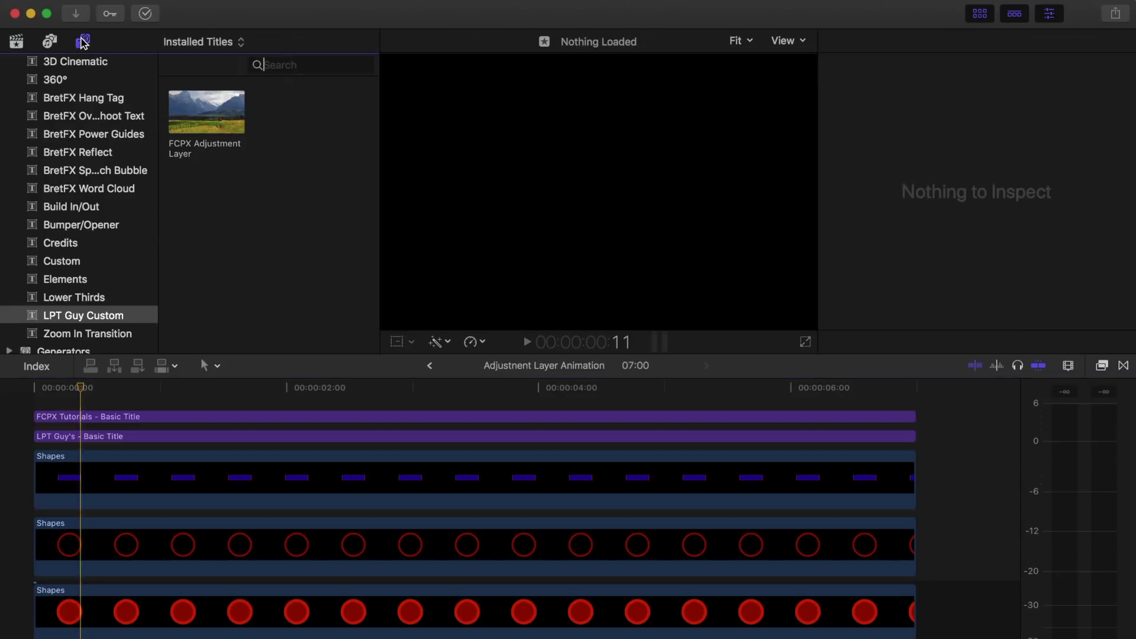
drag(66, 385, 36, 387)
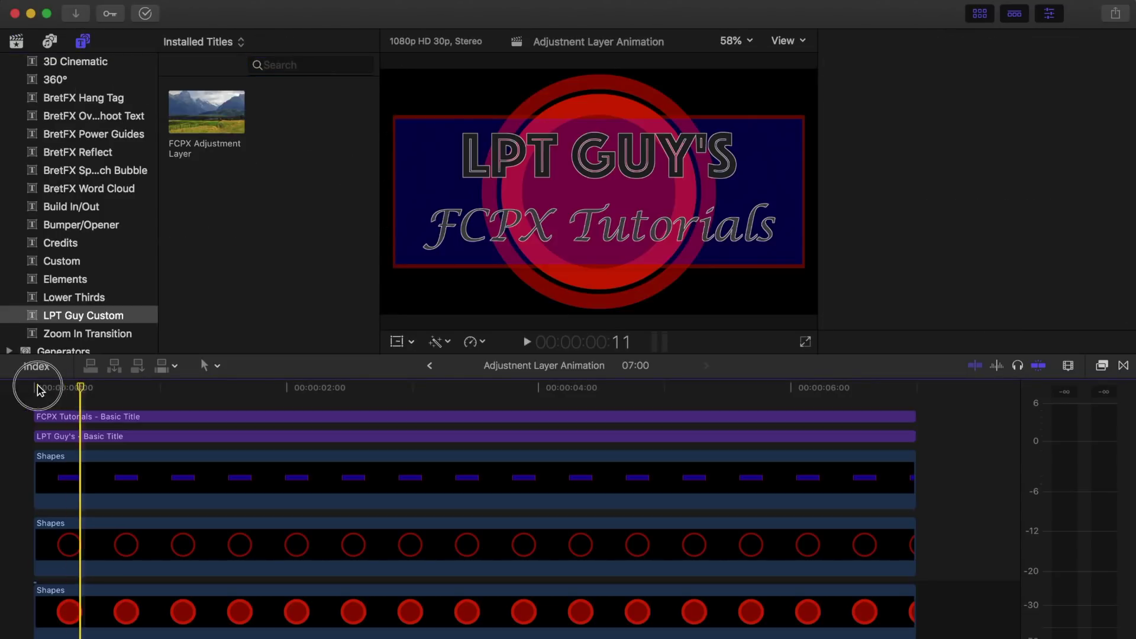
click(215, 127)
key(q)
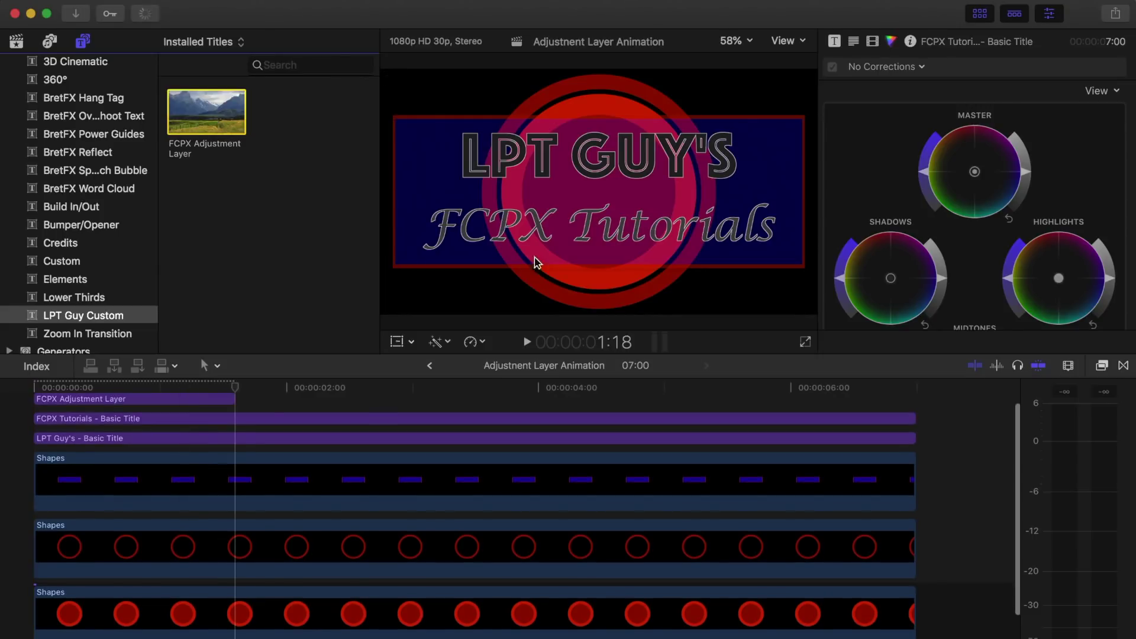
drag(233, 399, 914, 398)
Step: With the viewer at 25%, set the logo shrunk and offset to the left
click(737, 41)
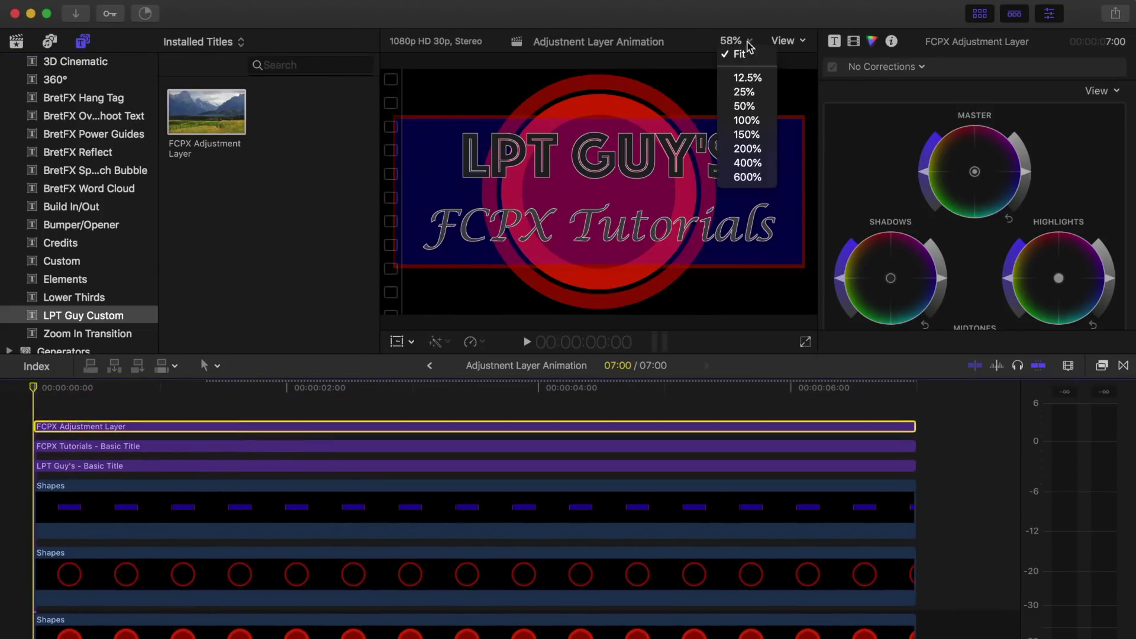
click(737, 93)
key(shift+t)
mouse_move(444, 190)
mouse_down()
mouse_move(424, 201)
mouse_move(599, 195)
mouse_up()
Step: Centre the logo and scale it to full size around one second, then play the animation
click(159, 388)
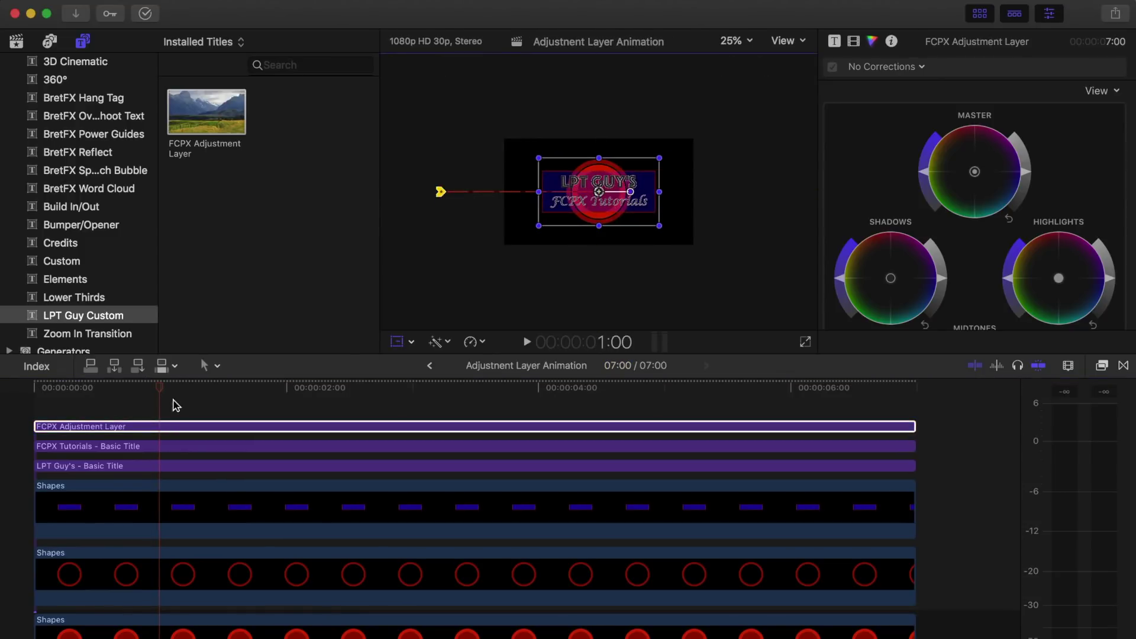
click(197, 387)
drag(658, 225, 690, 244)
click(203, 388)
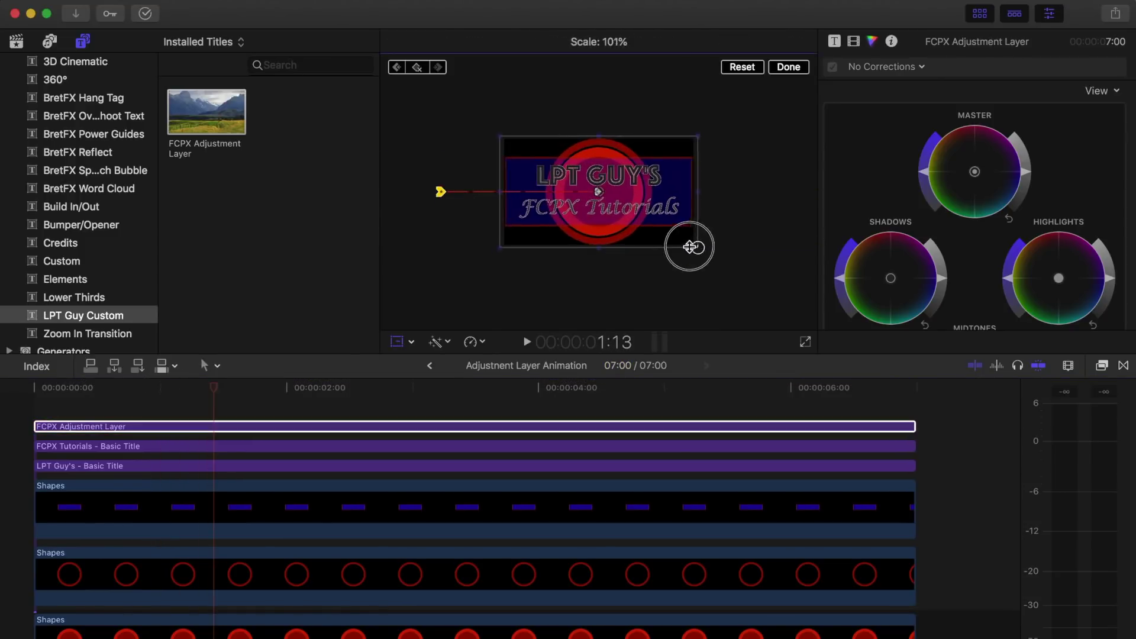
click(737, 41)
click(740, 73)
key(Home)
key(space)
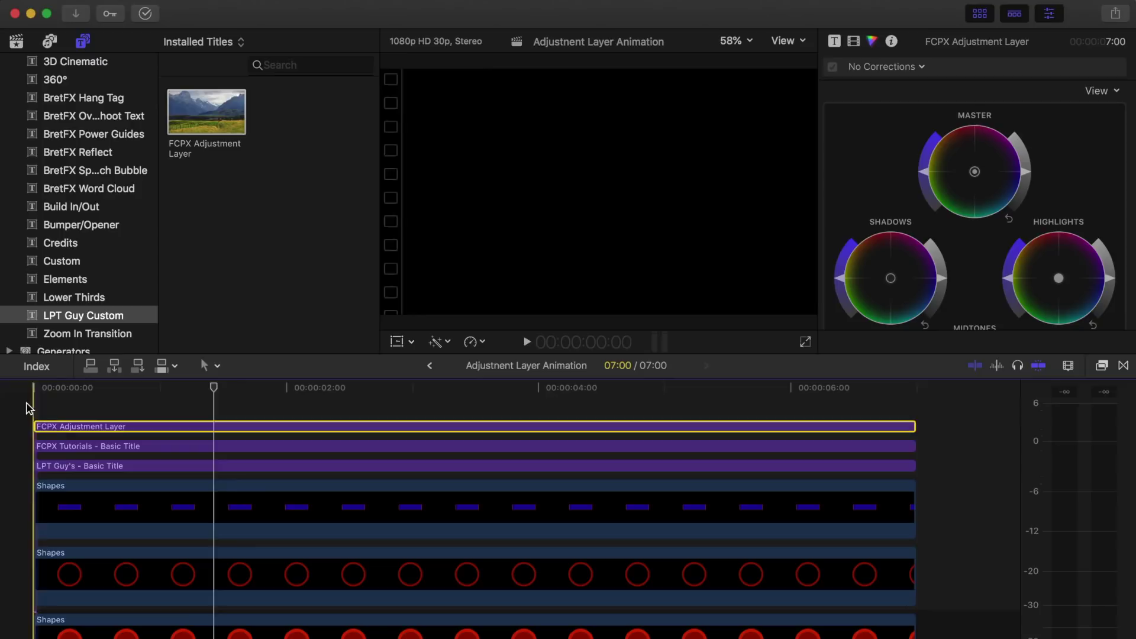
key(space)
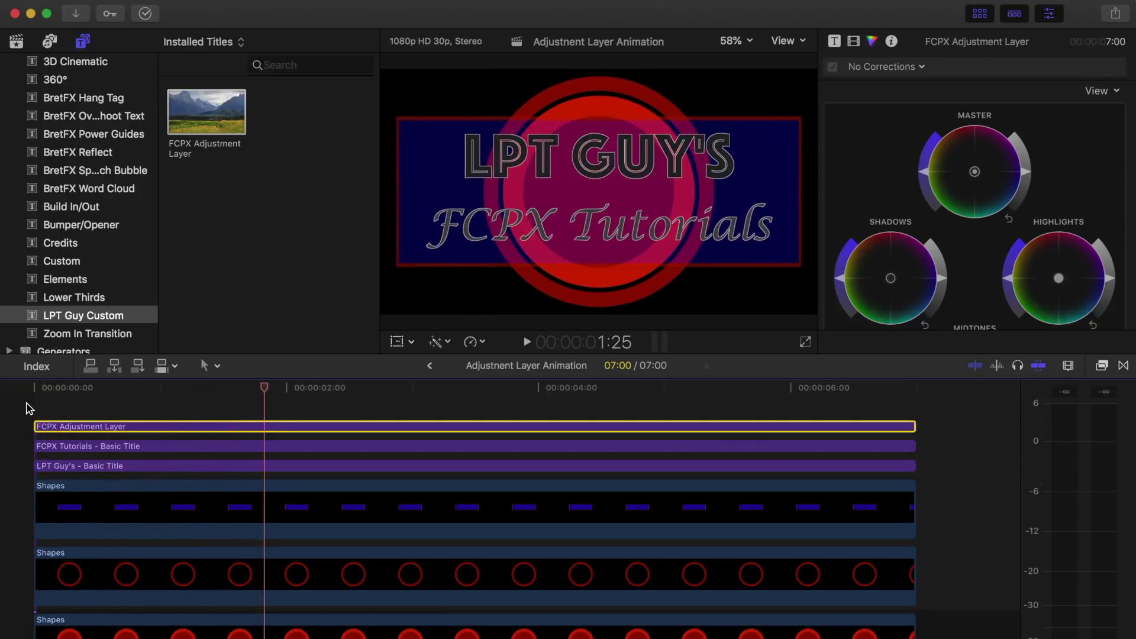
Step: Add the Footage - 12127 night-sky clip from the Libraries browser to the timeline
click(16, 42)
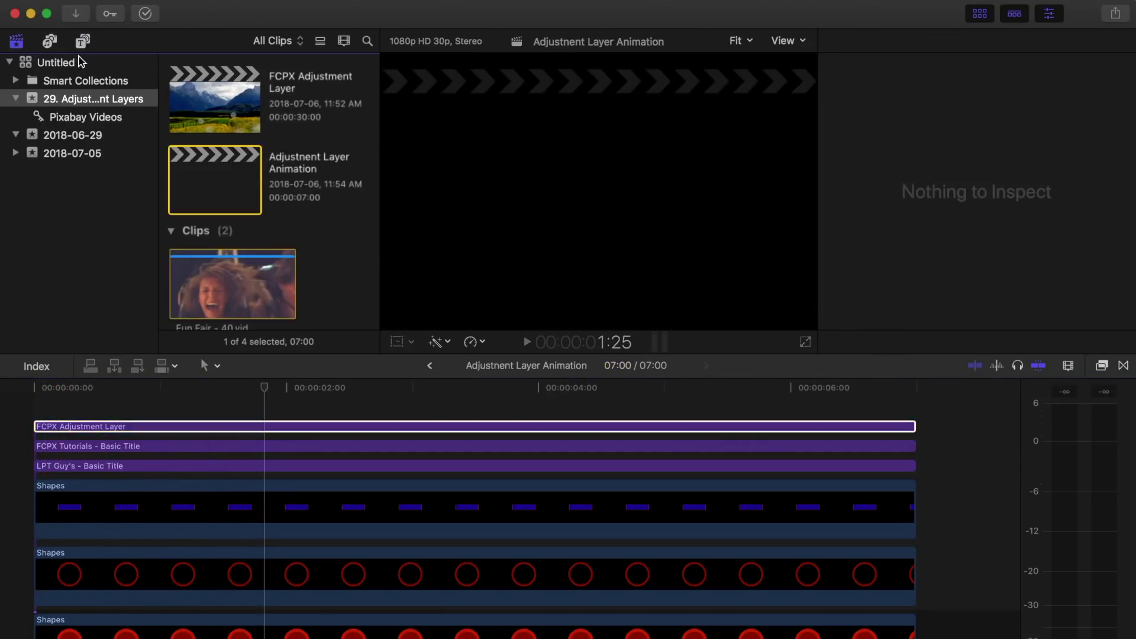
scroll(198, 139, down, 2)
click(211, 246)
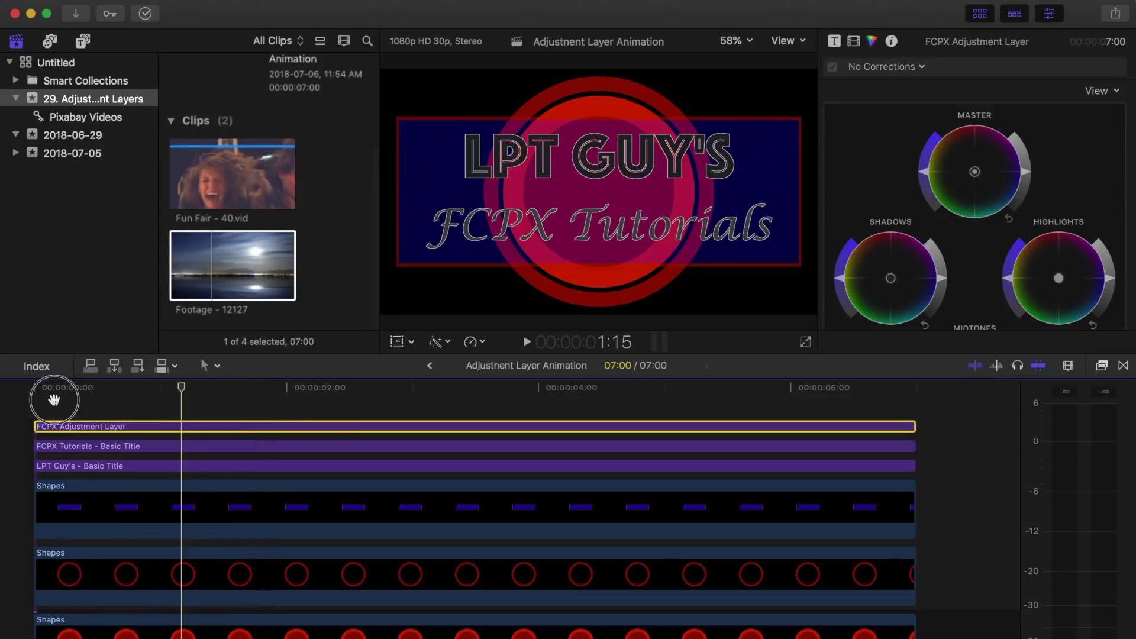
drag(265, 393, 35, 393)
scroll(89, 497, down, 4)
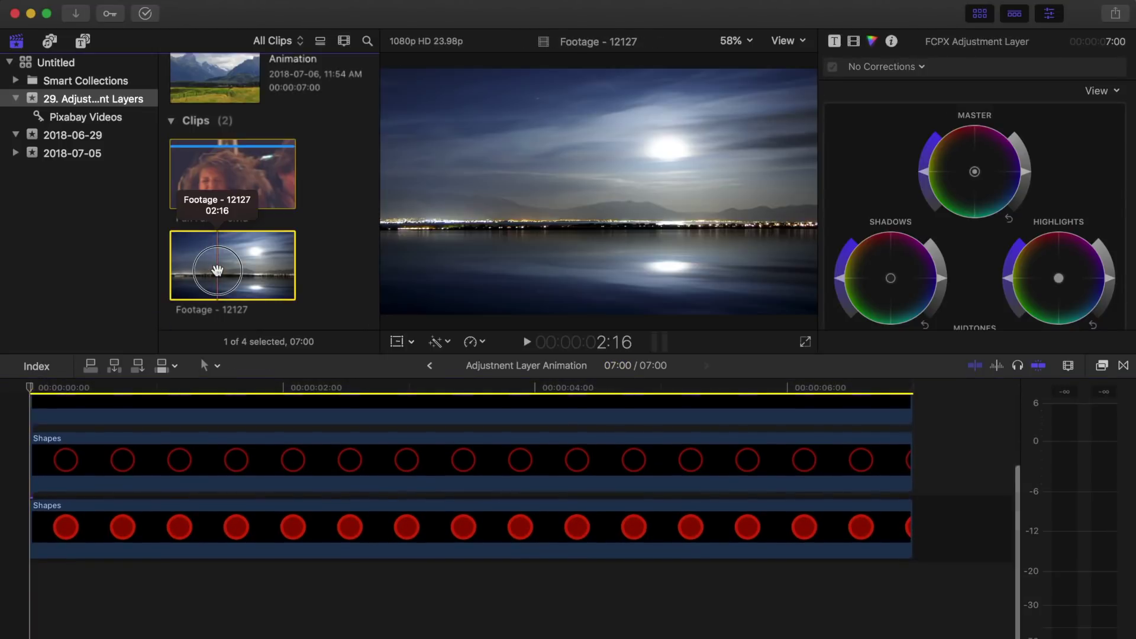
drag(216, 260, 41, 582)
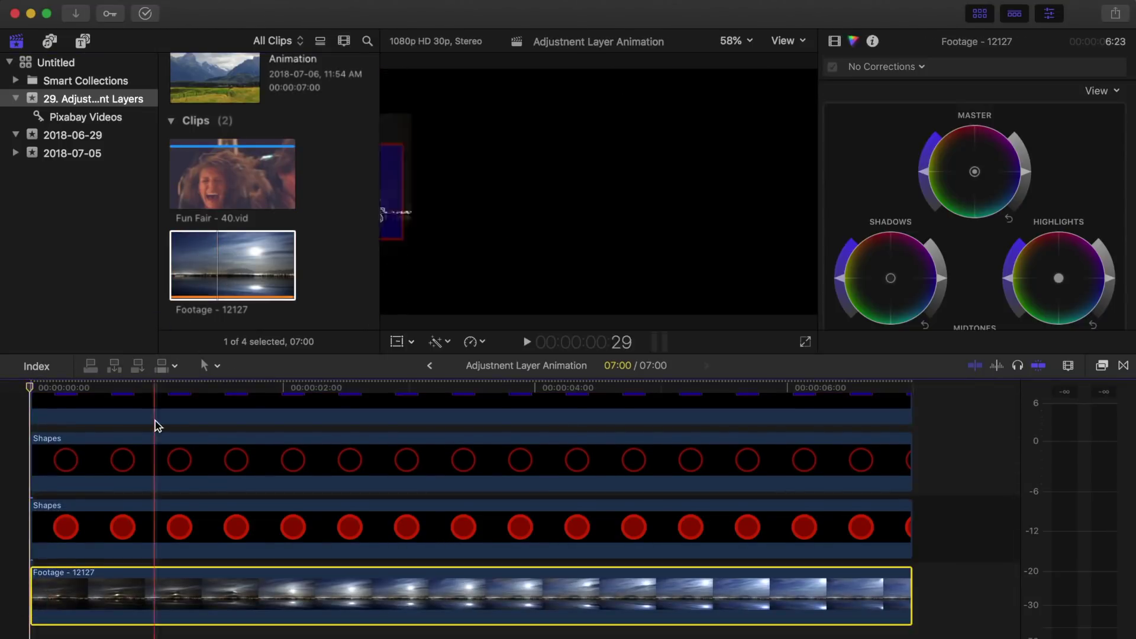
scroll(340, 405, up, 5)
Step: Play the composite from the project start with the night-sky footage on top
click(374, 391)
click(36, 391)
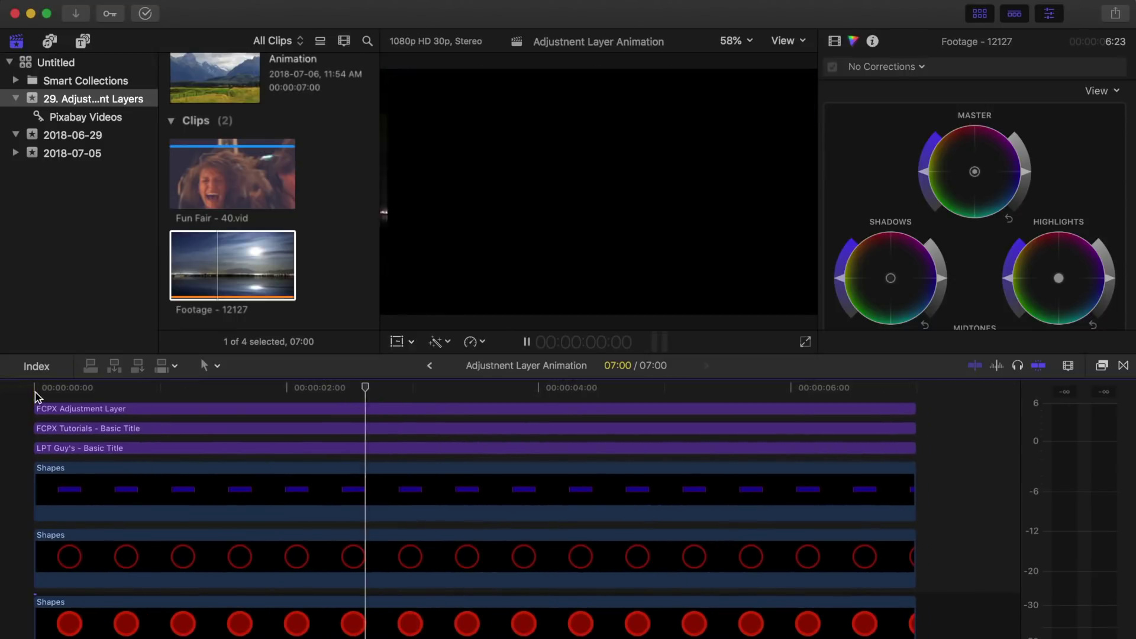
key(space)
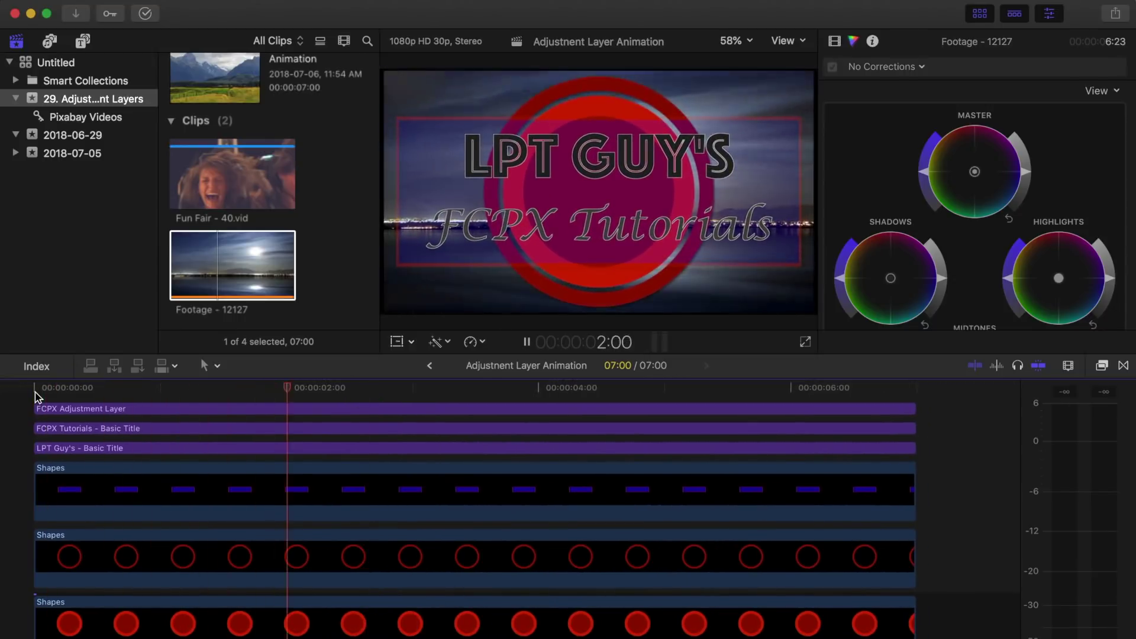
key(space)
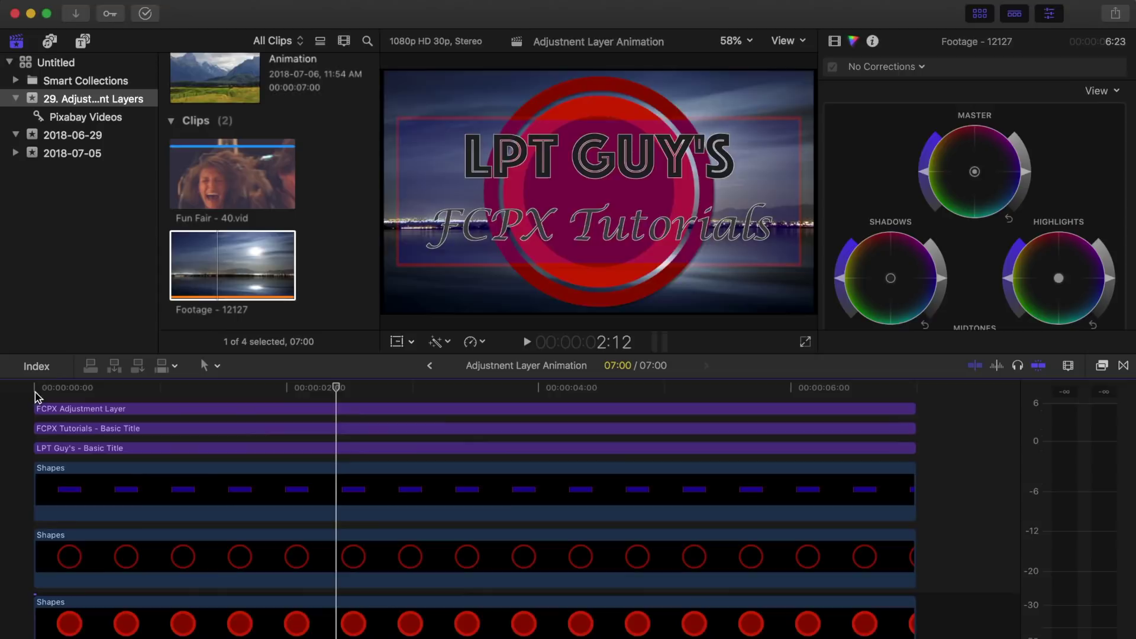
scroll(63, 622, down, 3)
scroll(63, 622, down, 2)
drag(69, 599, 67, 341)
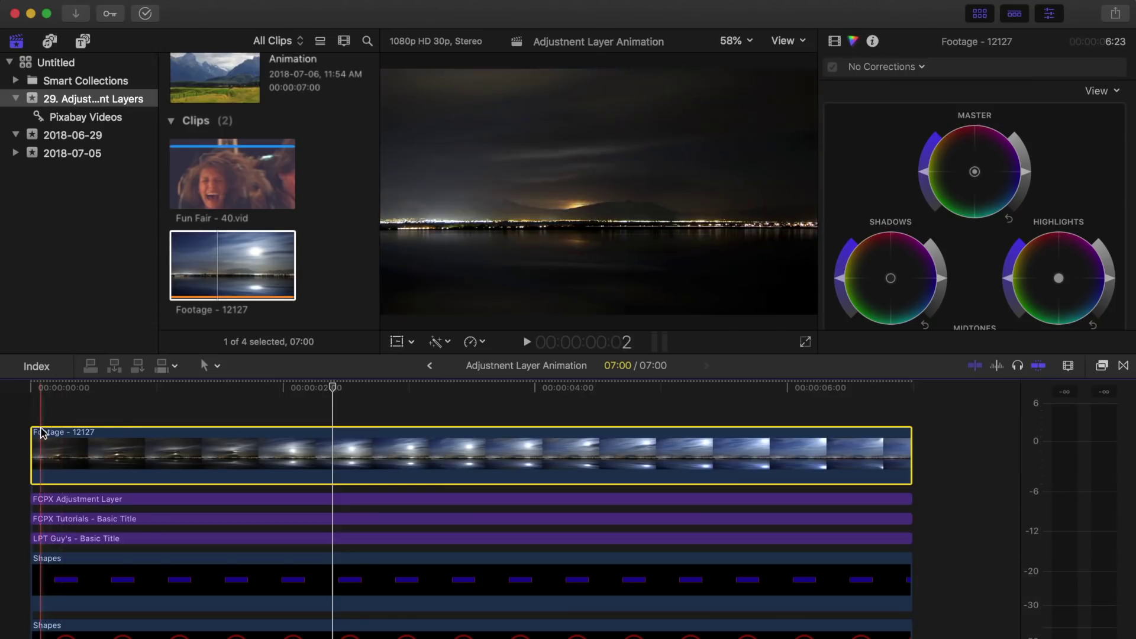
key(space)
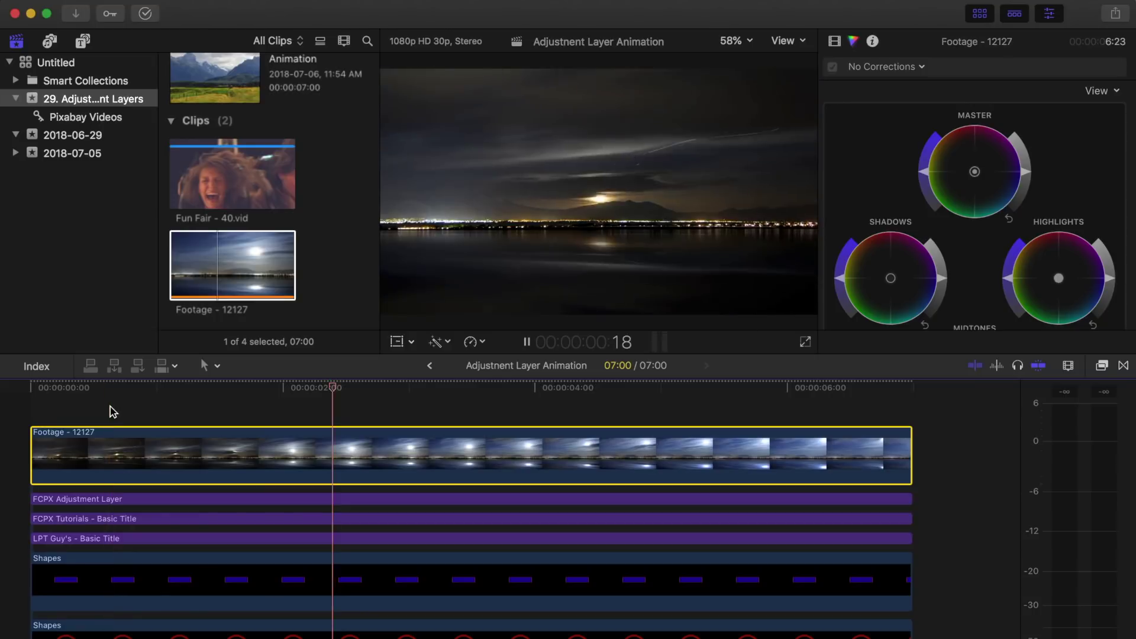
key(space)
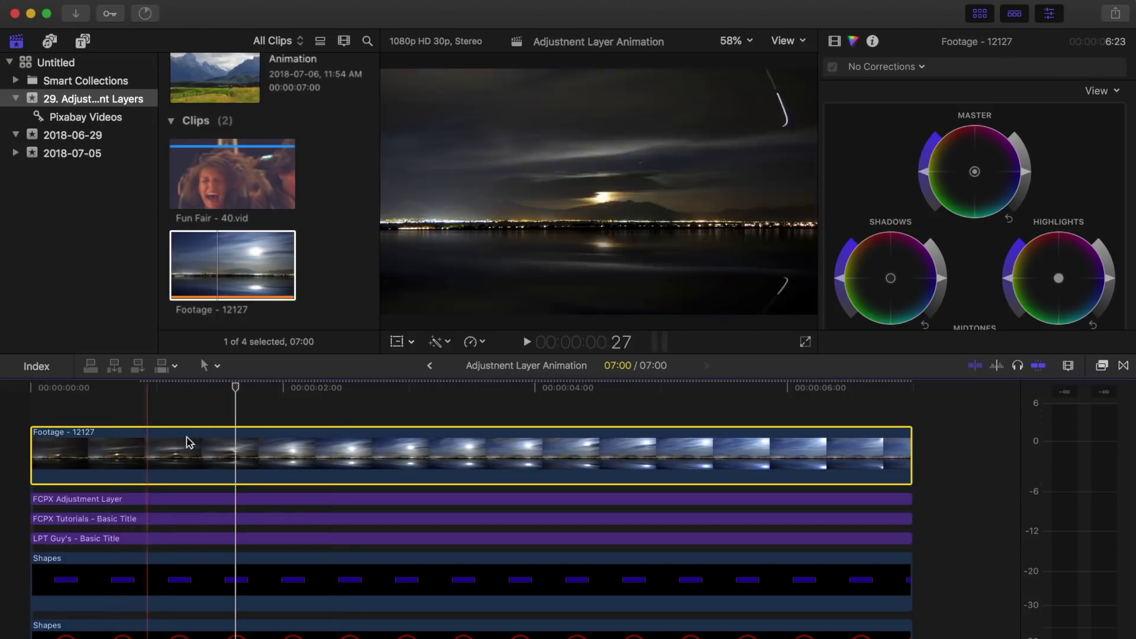
Step: Set Footage - 12127's blend mode to Behind and play the finished composite
click(833, 42)
click(1012, 130)
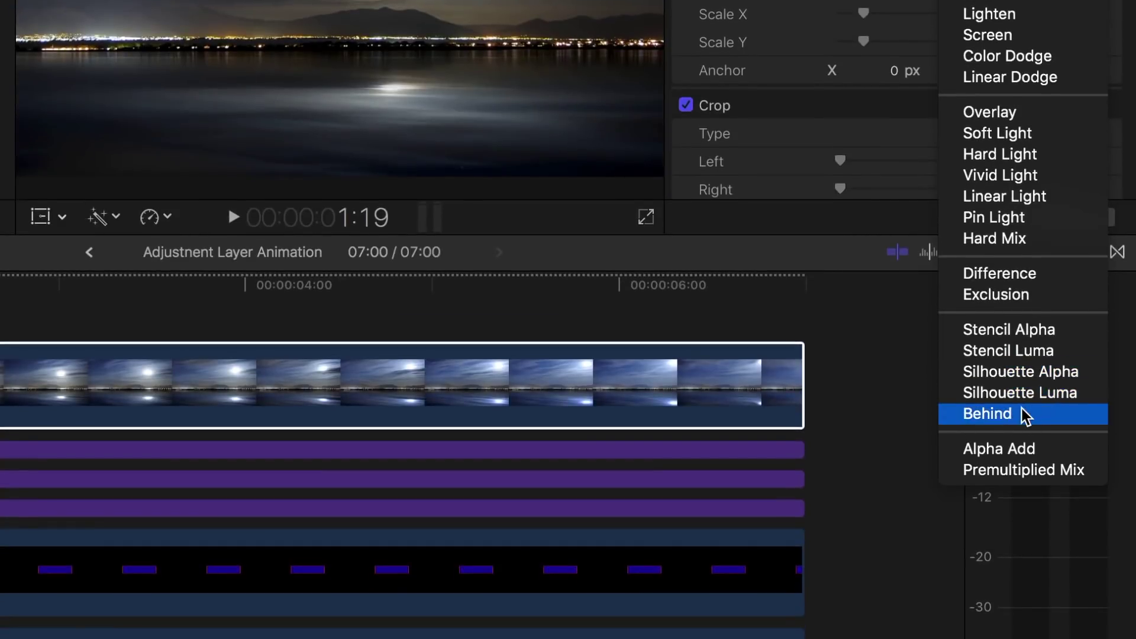
click(1020, 502)
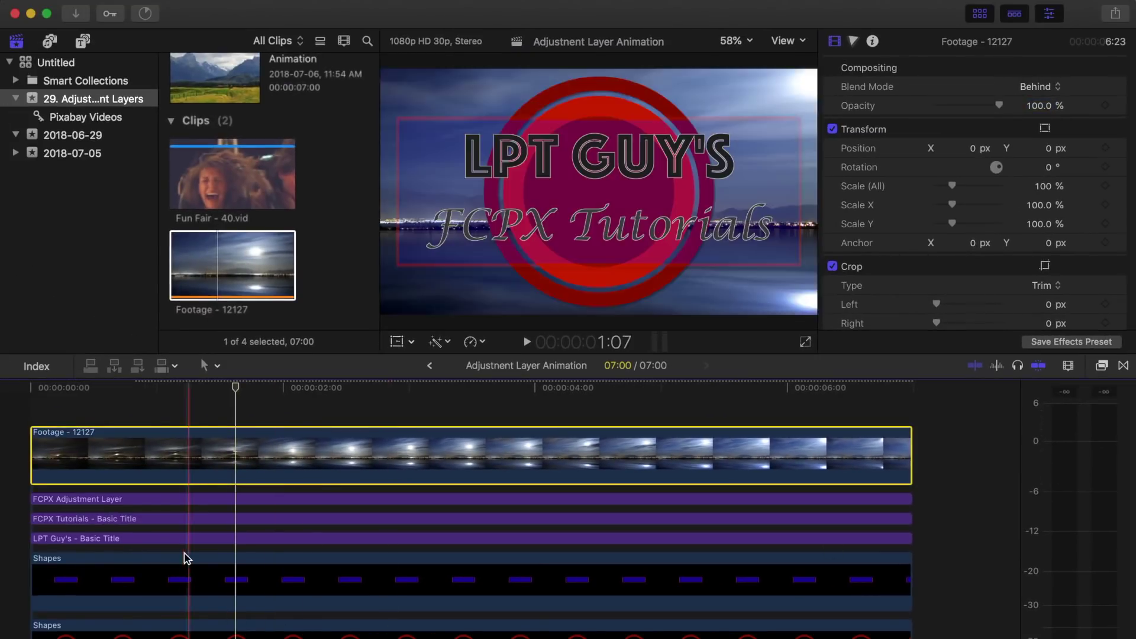
click(34, 409)
key(space)
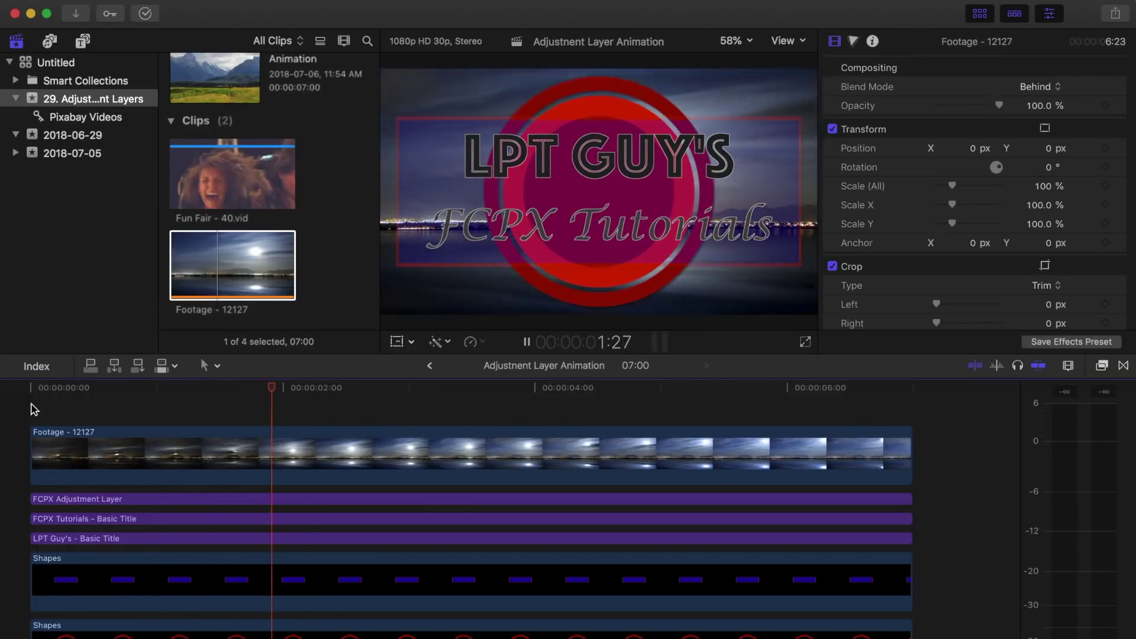
key(space)
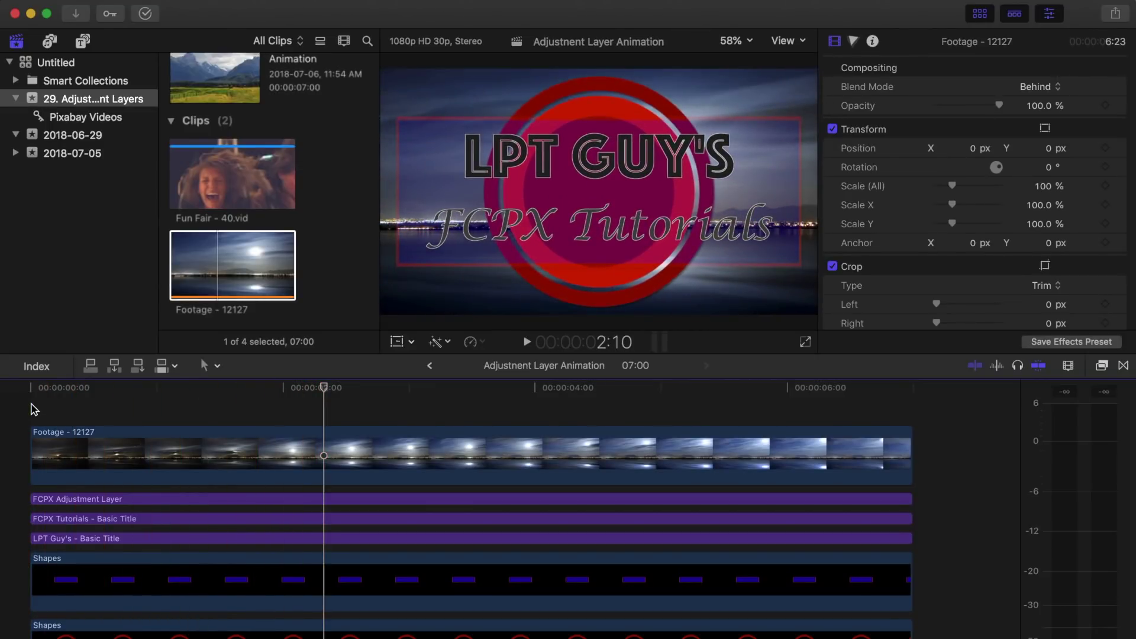